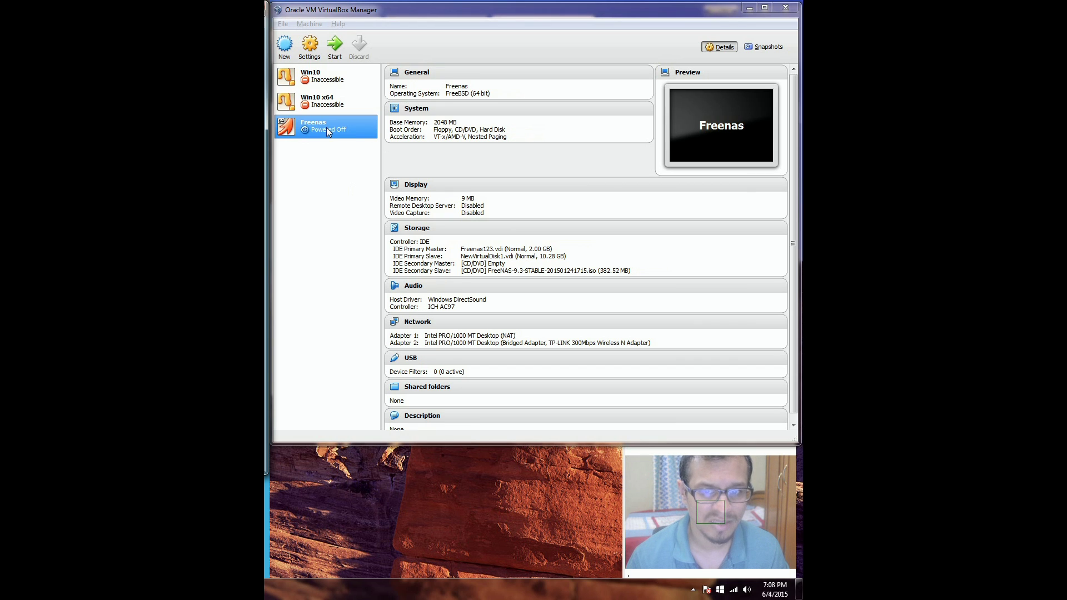
Start the Freenas VM from the FreeNAS installer ISO and boot the FreeNAS Installer GRUB entry
{"action": "left_click", "coordinate": [337, 50]}
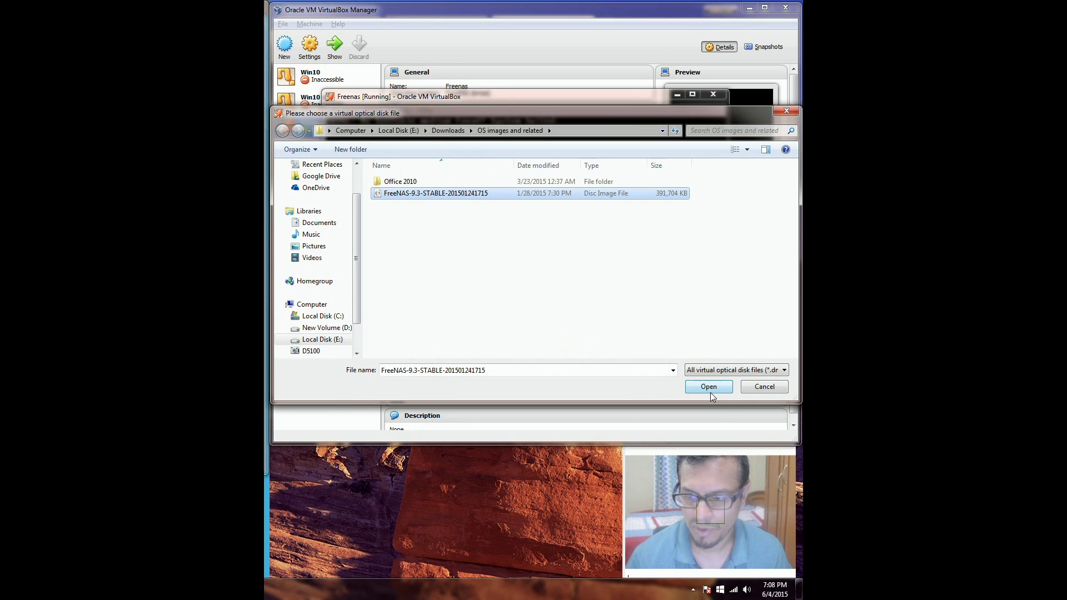
{"action": "left_click", "coordinate": [710, 389]}
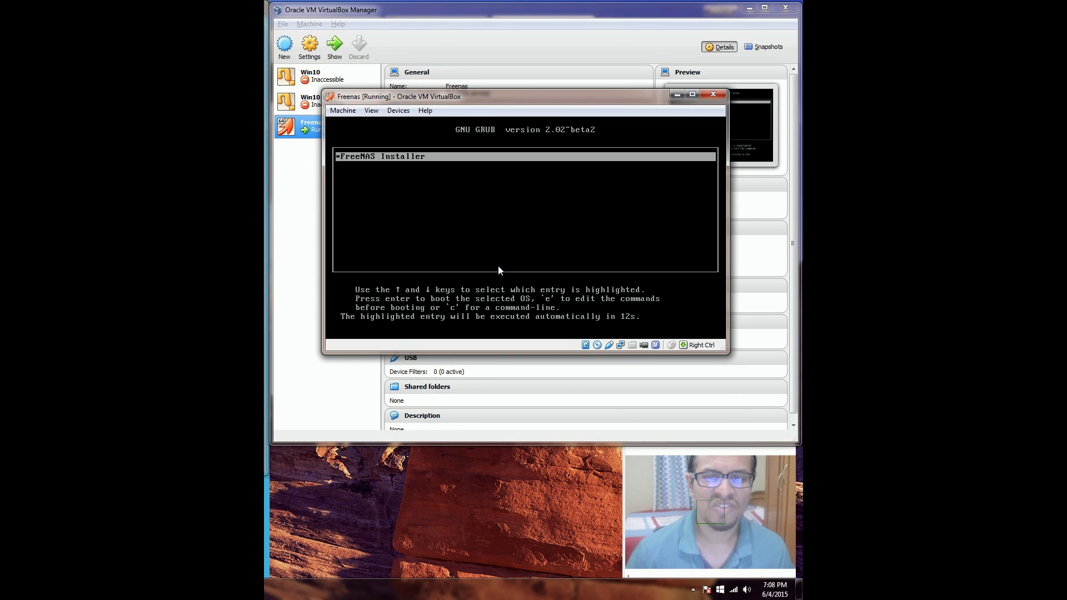
{"action": "key", "text": "Return"}
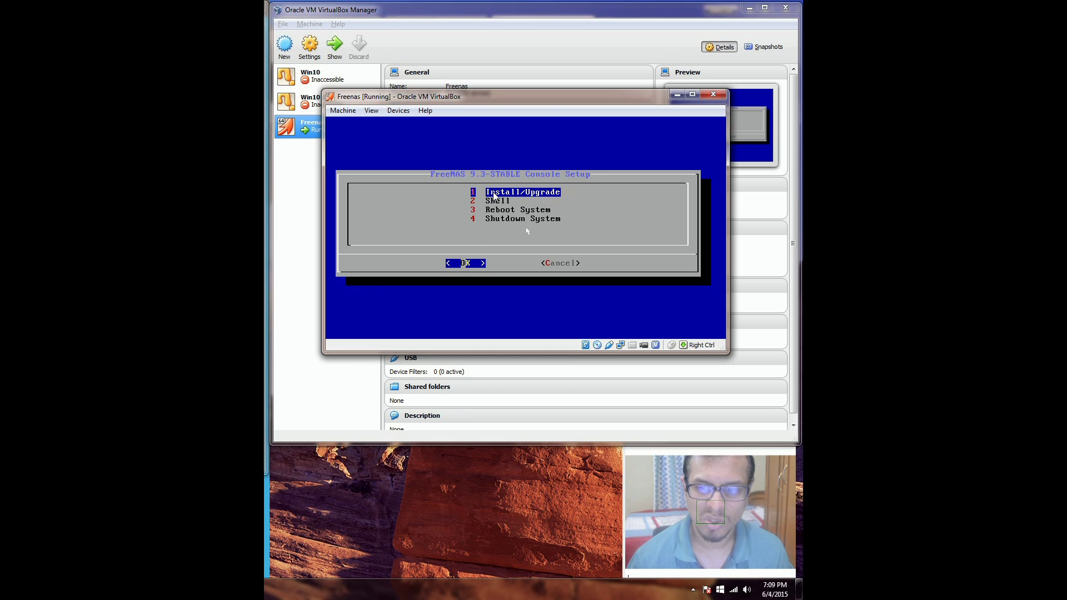
Choose Install/Upgrade and select the 2.0 GiB ada0 disk as the install destination
{"action": "key", "text": "Return"}
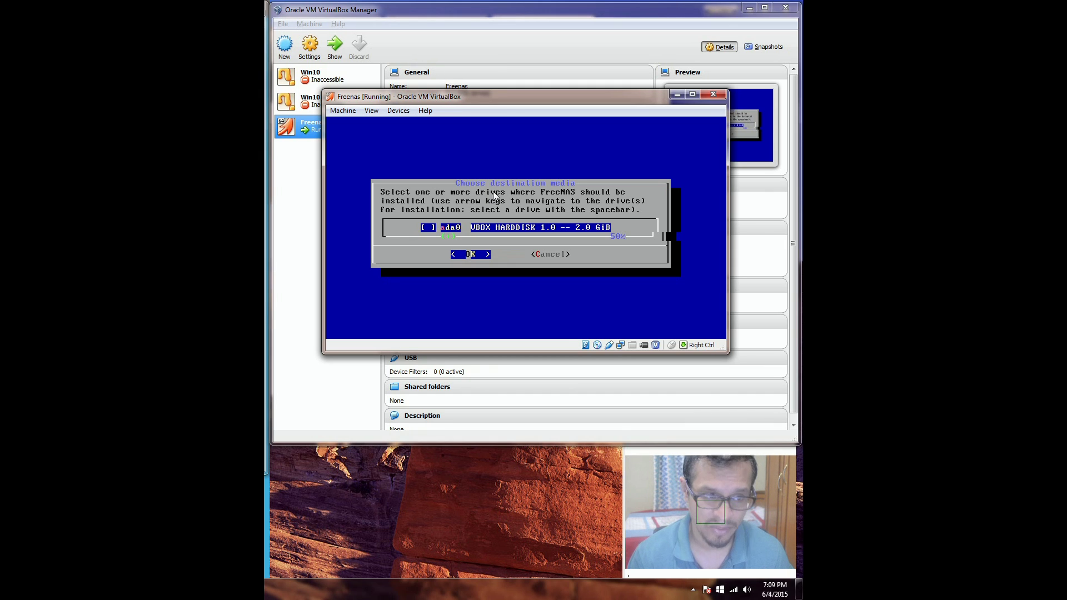
{"action": "left_click", "coordinate": [479, 206]}
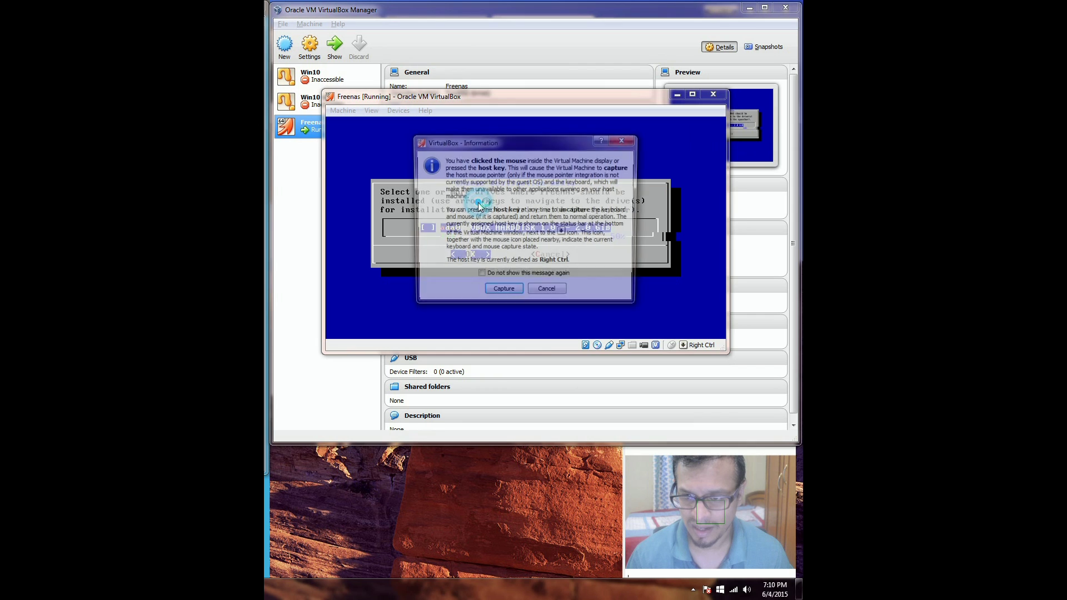
{"action": "left_click", "coordinate": [548, 289]}
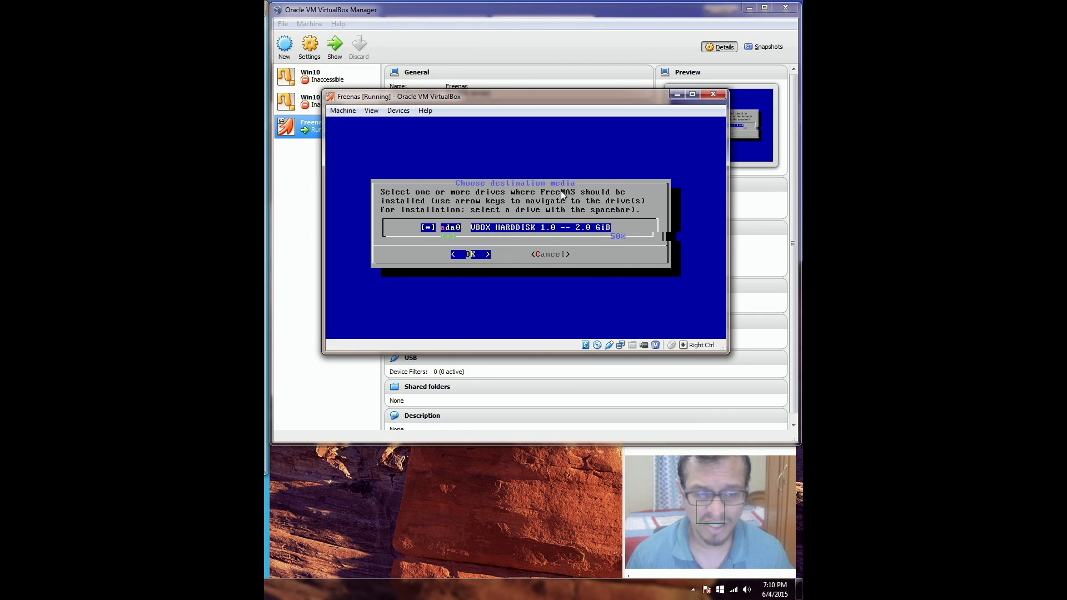
{"action": "key", "text": "Return"}
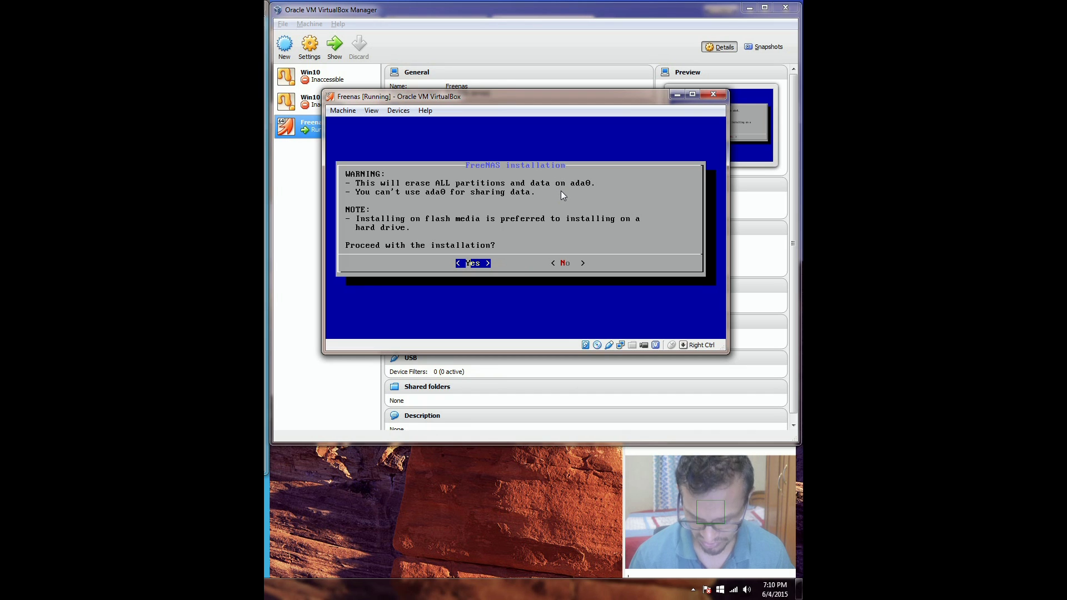
Accept erasing ada0 and enter the root password for the new FreeNAS install
{"action": "key", "text": "Return"}
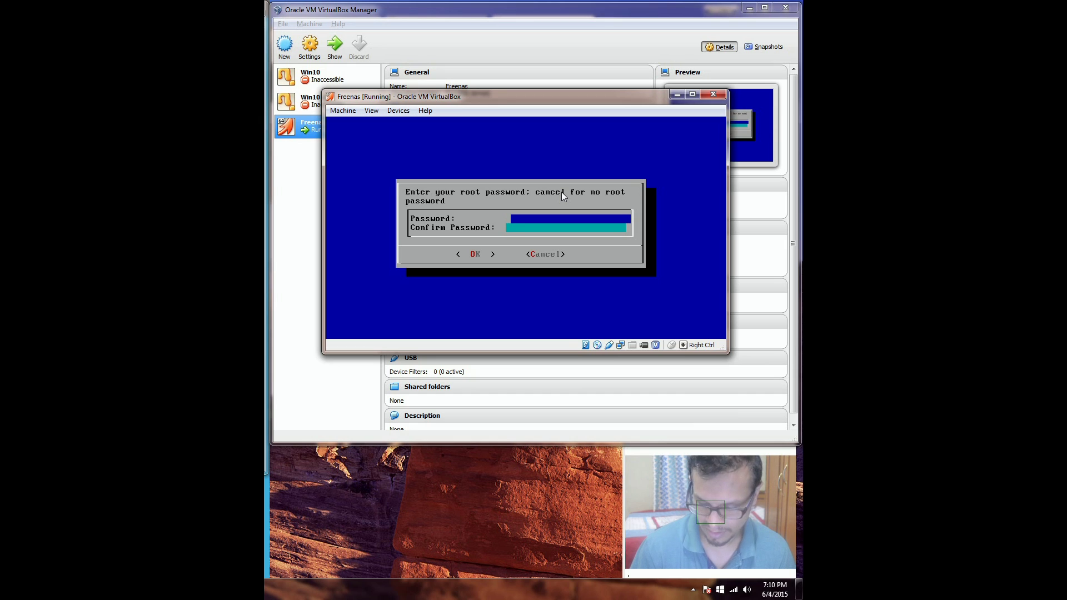
{"action": "type", "text": "**"}
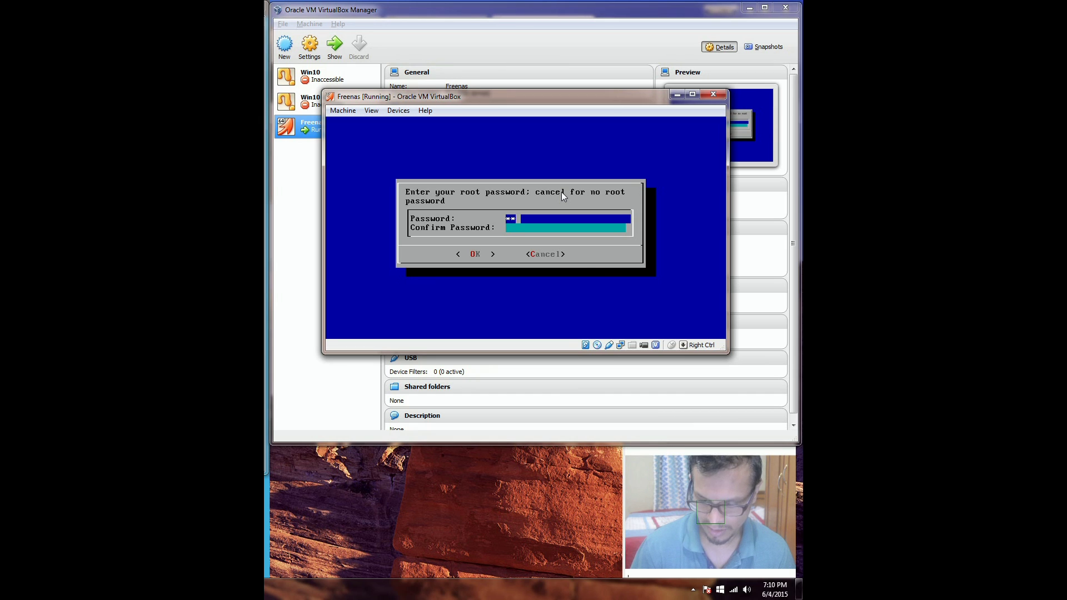
{"action": "type", "text": "**"}
{"action": "key", "text": "Down"}
{"action": "type", "text": "****"}
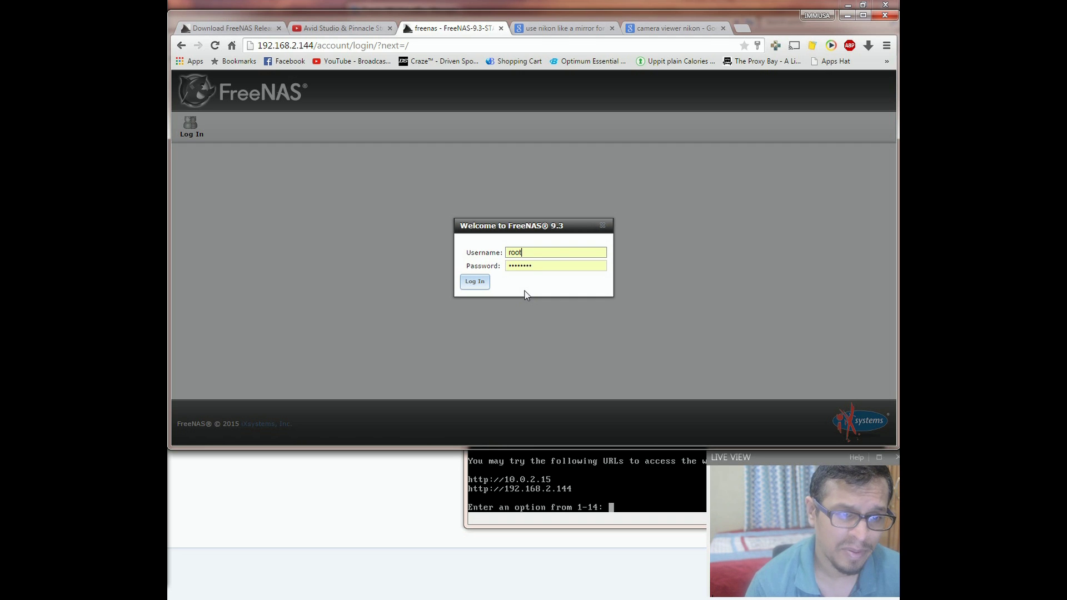
Log in to the FreeNAS web interface as root with the corrected password
{"action": "left_click", "coordinate": [563, 467]}
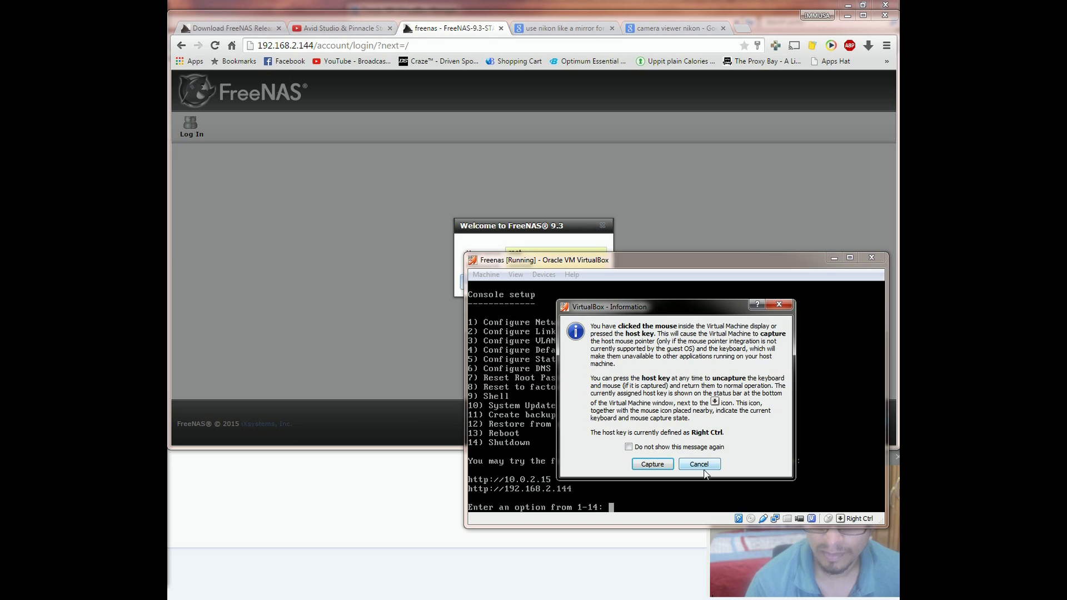
{"action": "left_click", "coordinate": [699, 465]}
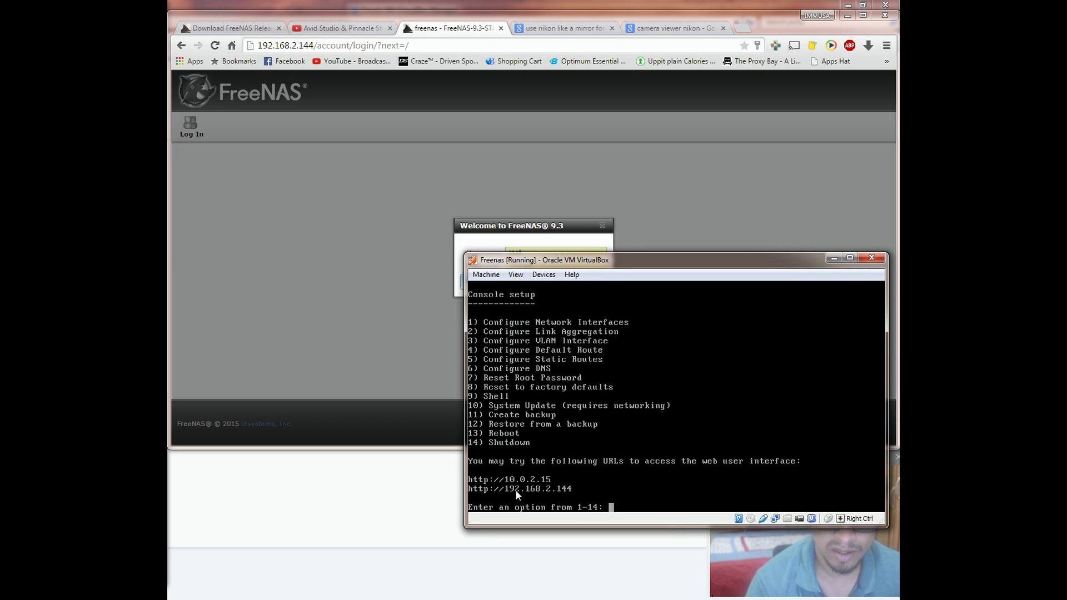
{"action": "left_click", "coordinate": [366, 241]}
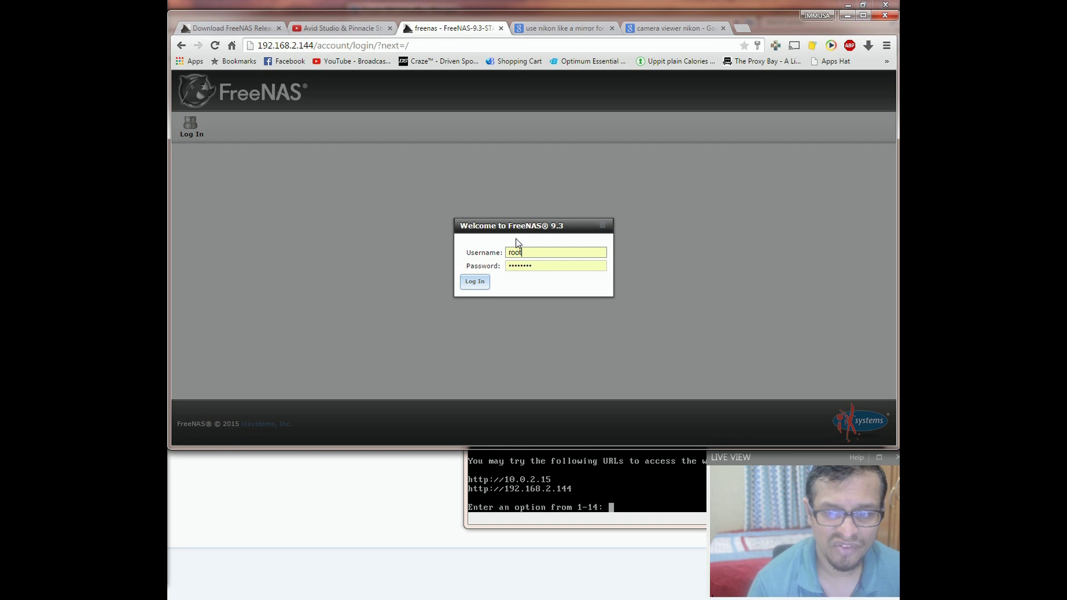
{"action": "left_click", "coordinate": [478, 286]}
{"action": "type", "text": "•••"}
{"action": "key", "text": "Return"}
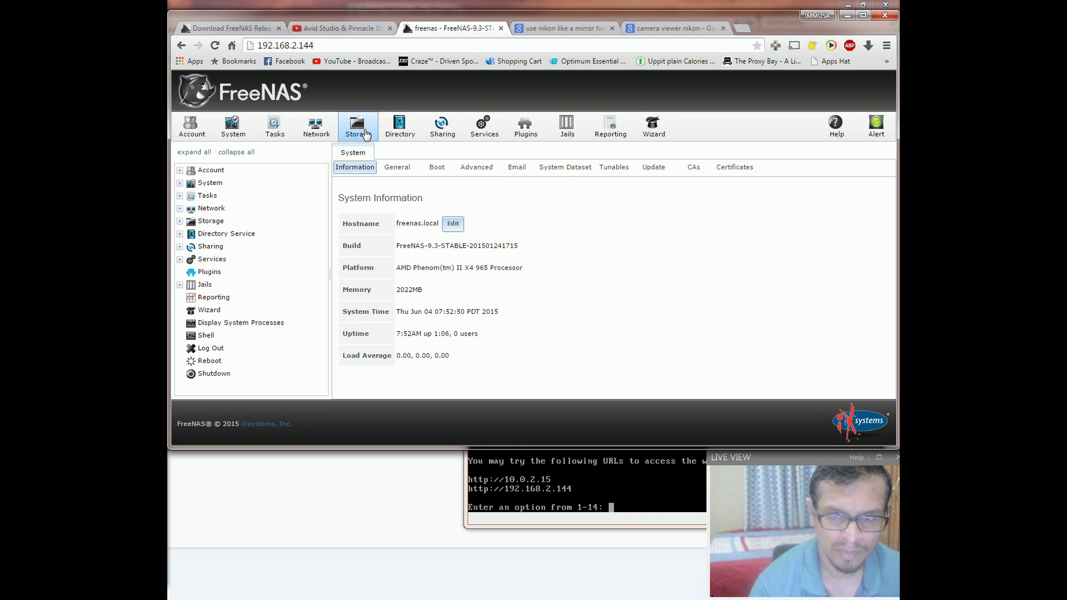
Create a striped volume named DemoPlex from the 11.0 GB disk in Volume Manager
{"action": "left_click", "coordinate": [366, 134]}
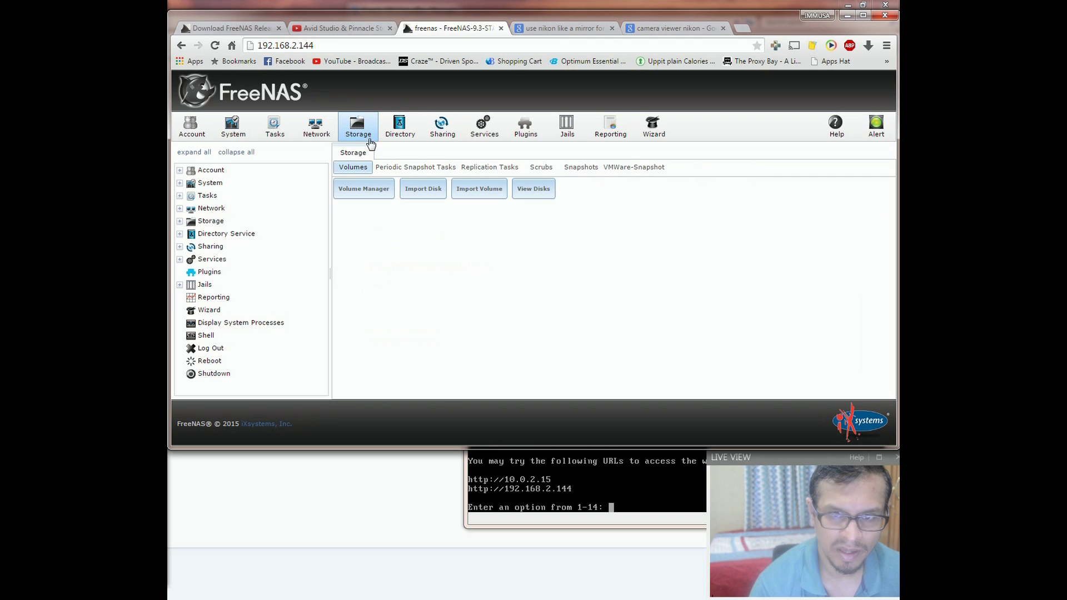
{"action": "left_click", "coordinate": [384, 199]}
{"action": "left_click", "coordinate": [433, 177]}
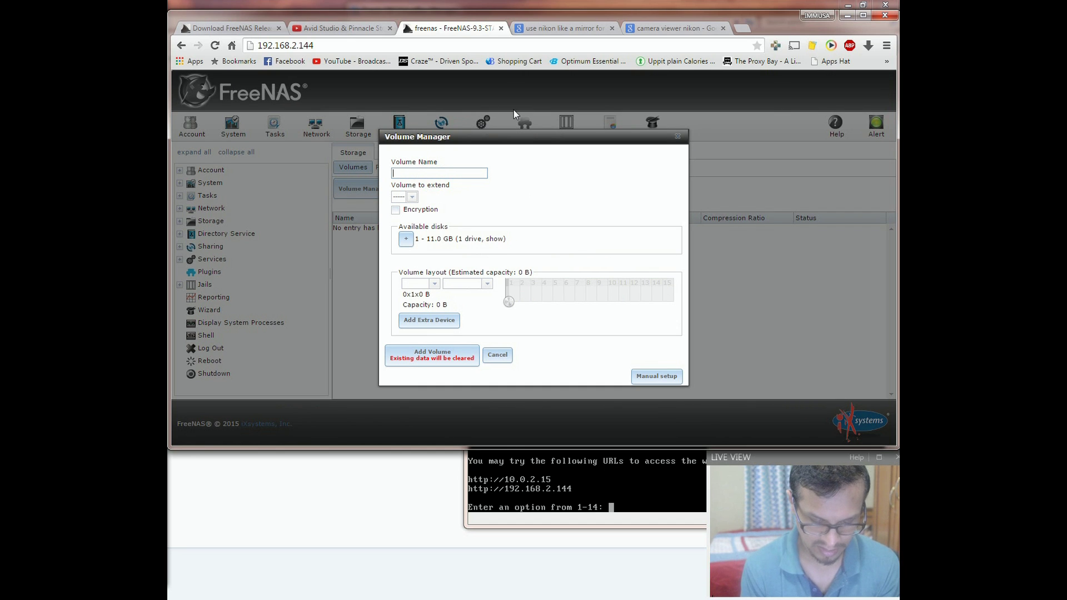
{"action": "type", "text": "Demo"}
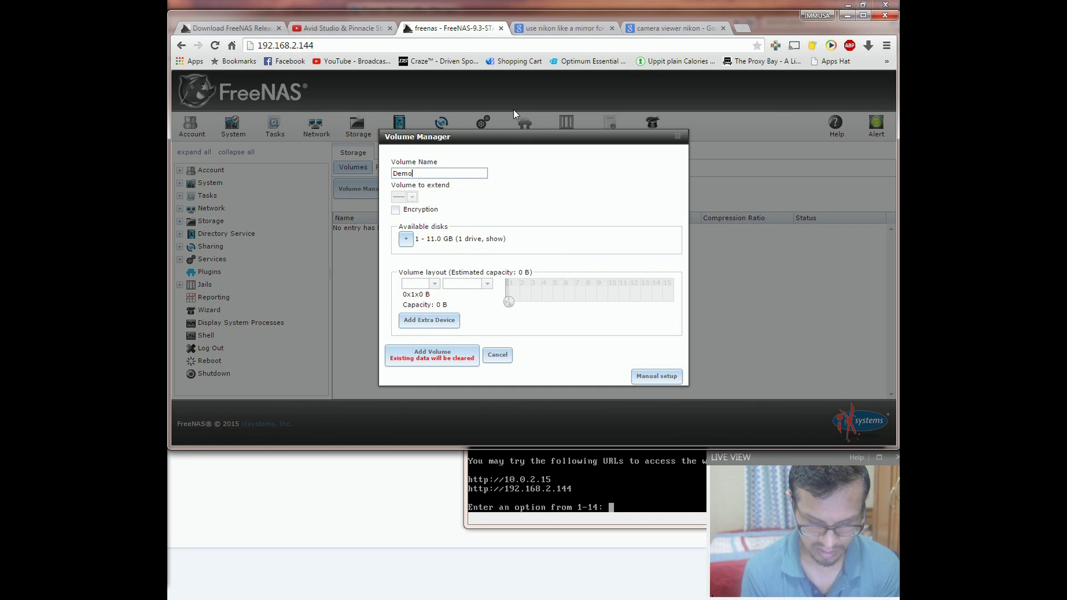
{"action": "type", "text": "Ple"}
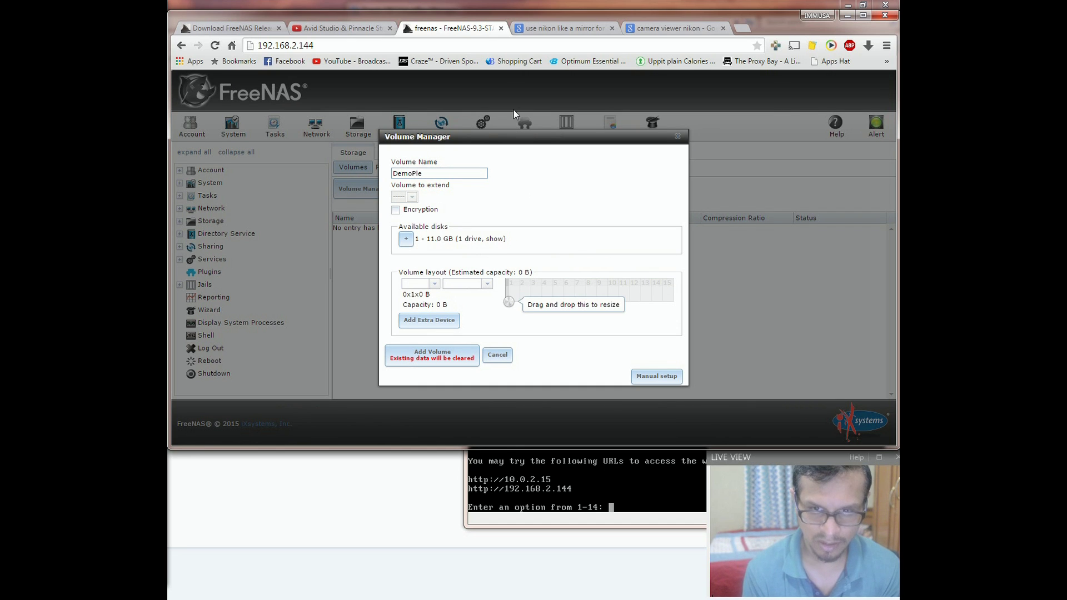
{"action": "type", "text": "x"}
{"action": "left_click", "coordinate": [406, 239]}
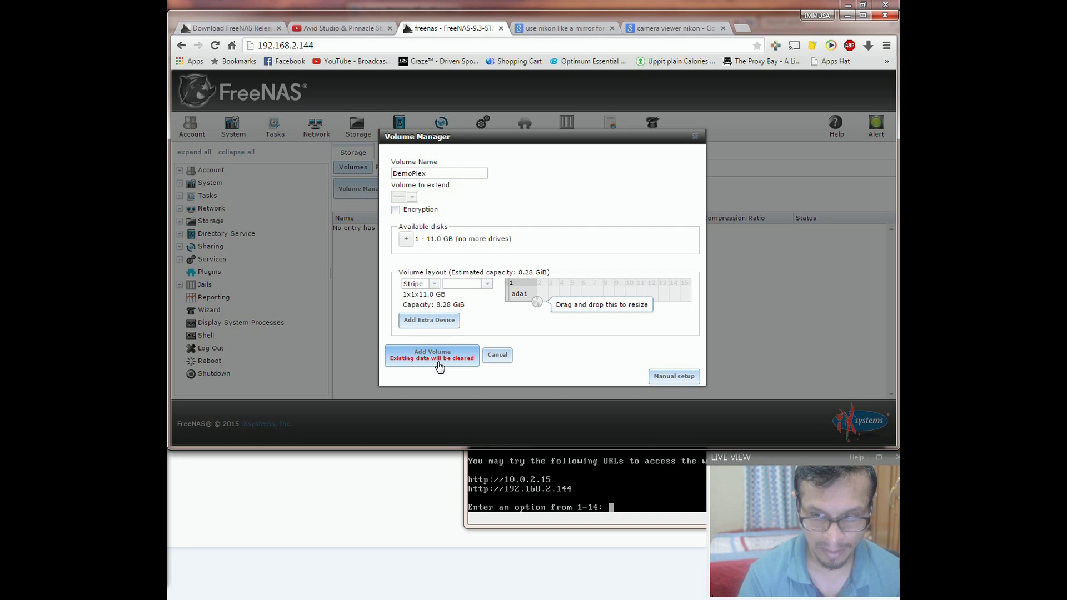
{"action": "left_click", "coordinate": [432, 356]}
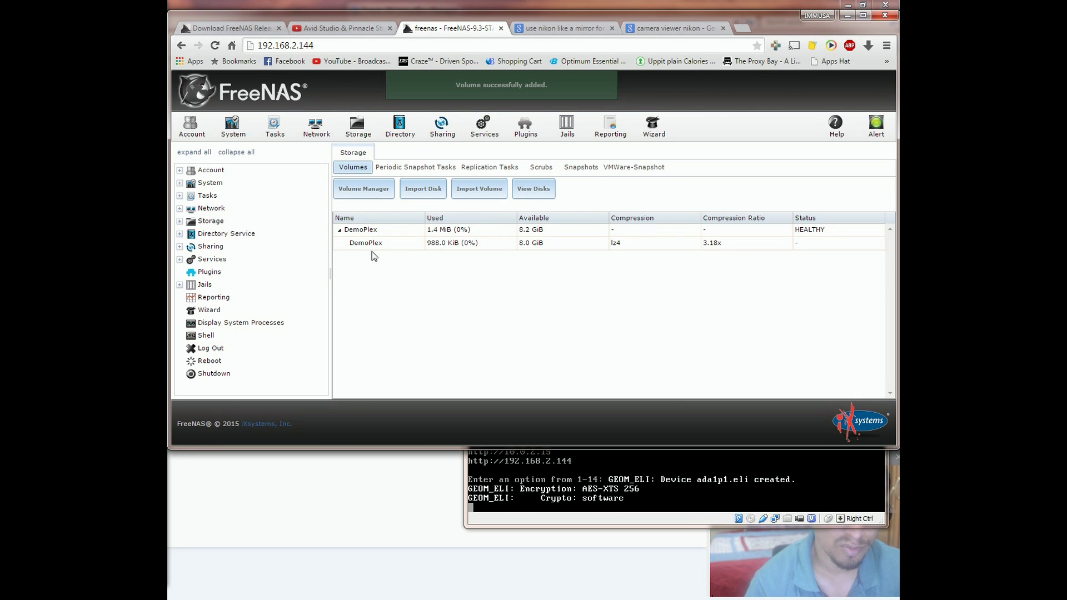
Add a DemoPlex_Movies dataset under DemoPlex with share type Windows
{"action": "left_click", "coordinate": [372, 242]}
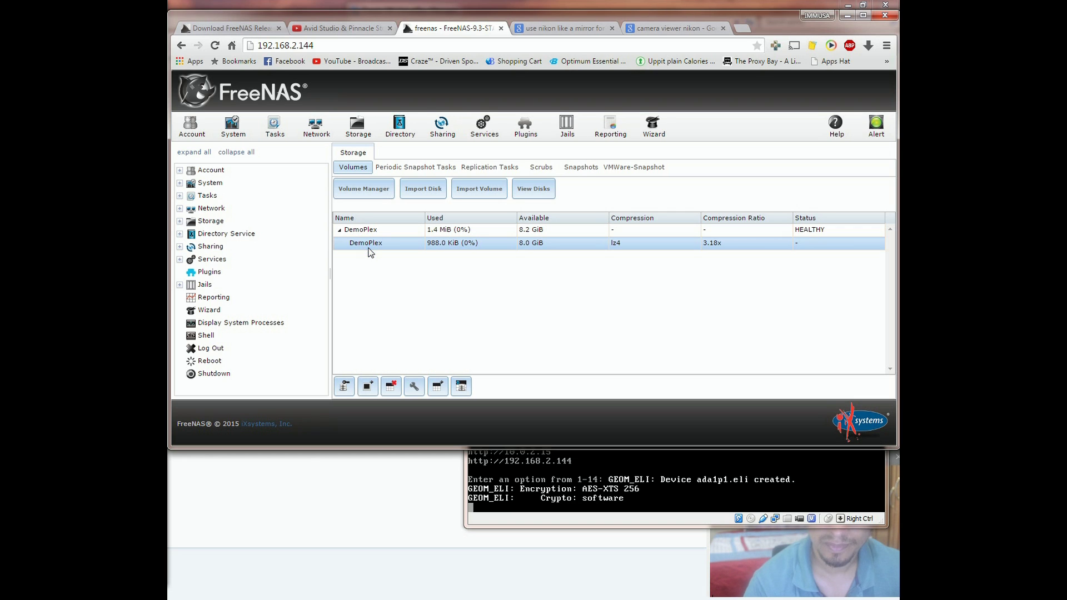
{"action": "left_click", "coordinate": [439, 387]}
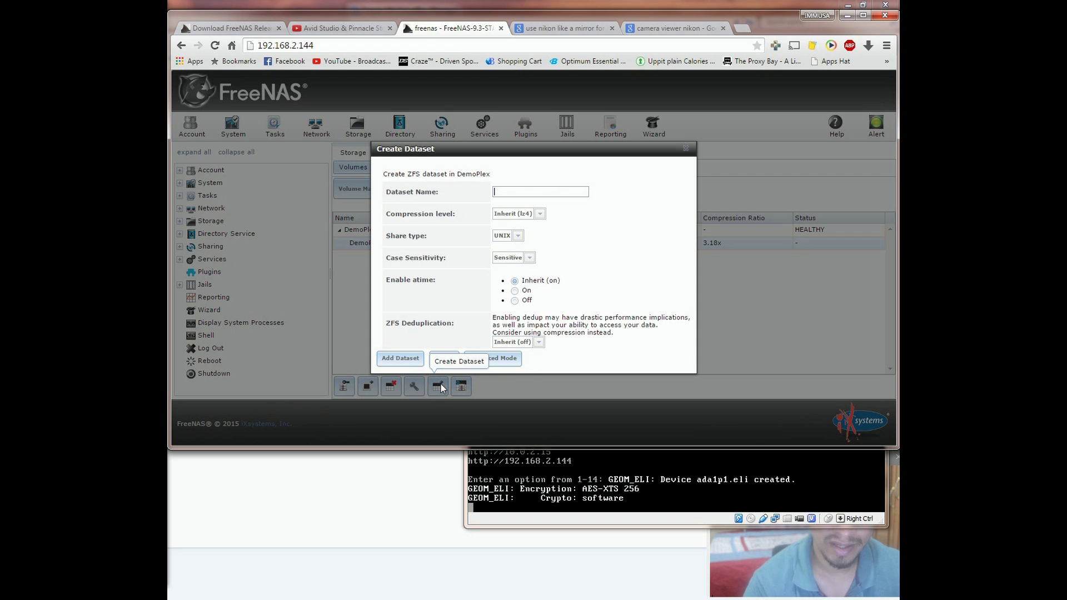
{"action": "type", "text": "DemoPlex_Movies"}
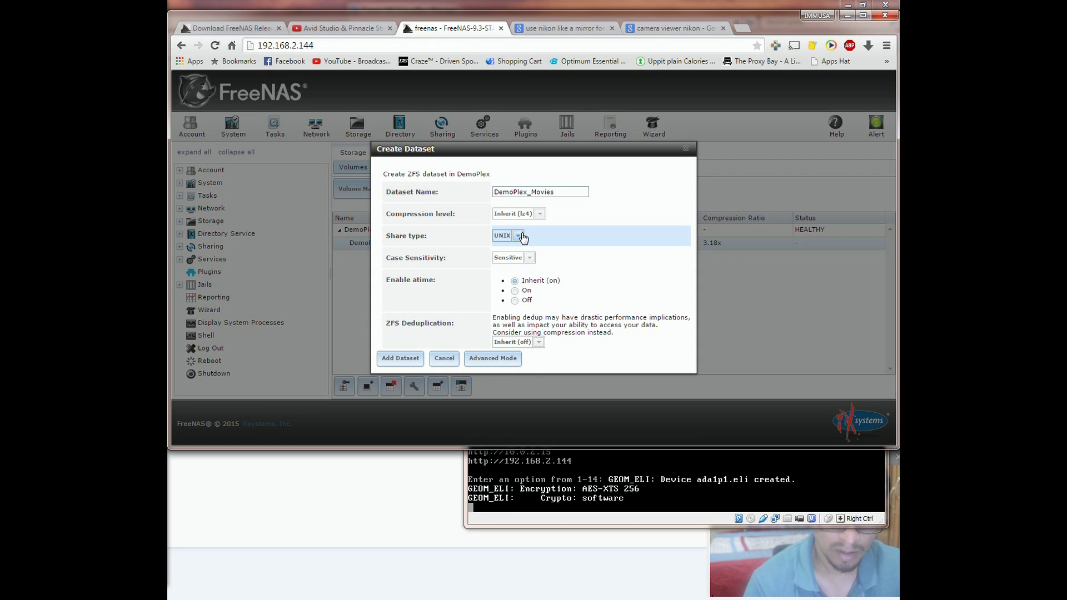
{"action": "left_click", "coordinate": [518, 236]}
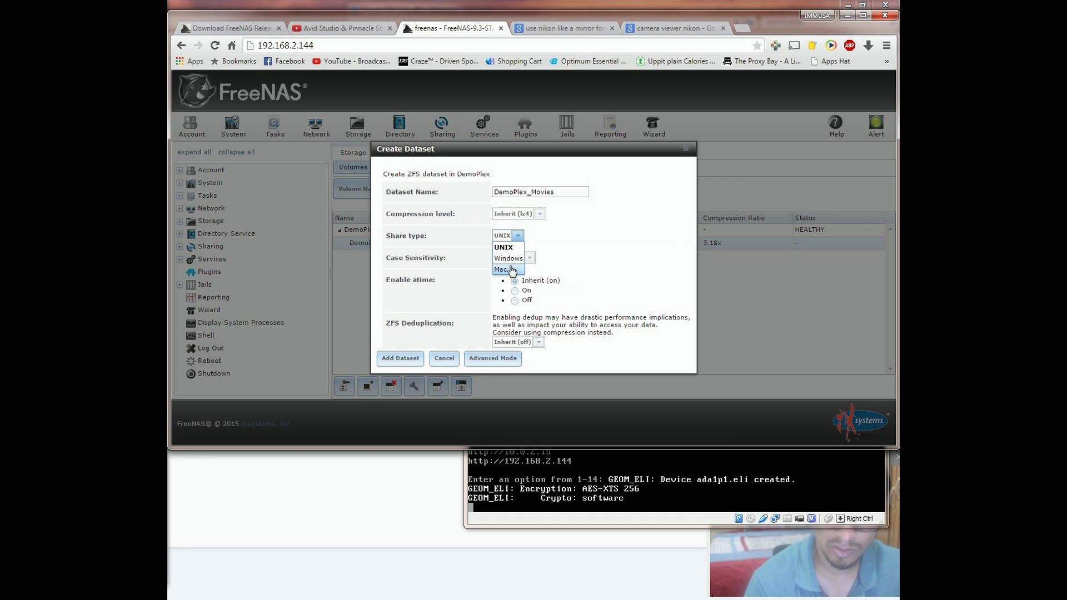
{"action": "left_click", "coordinate": [508, 259]}
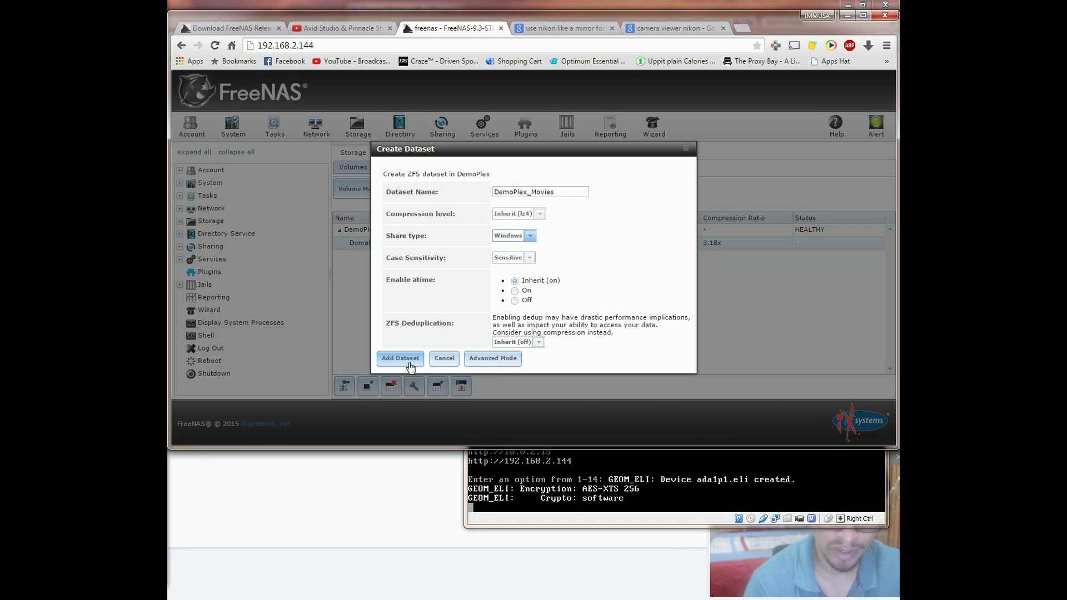
{"action": "left_click", "coordinate": [400, 358]}
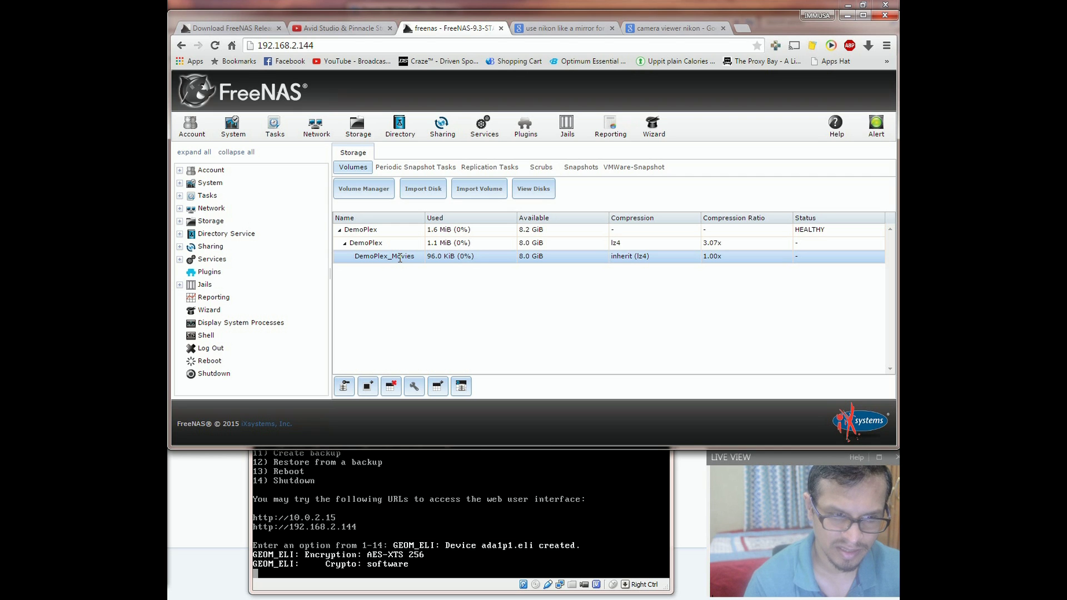
Apply Windows permissions recursively to the DemoPlex_Movies dataset
{"action": "left_click", "coordinate": [348, 387]}
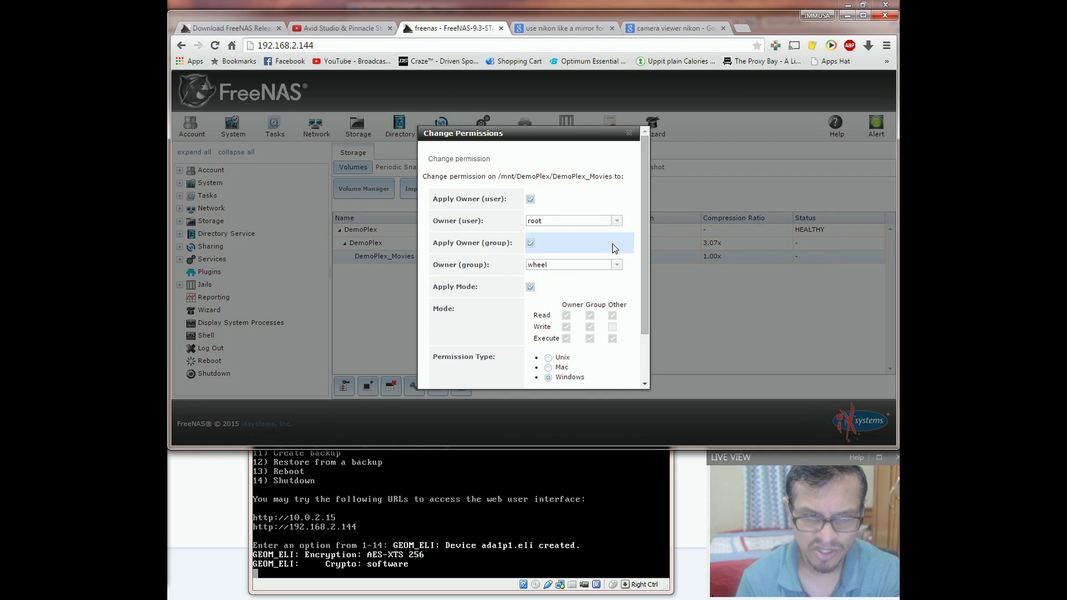
{"action": "scroll", "coordinate": [612, 245], "scroll_direction": "down", "scroll_amount": 2}
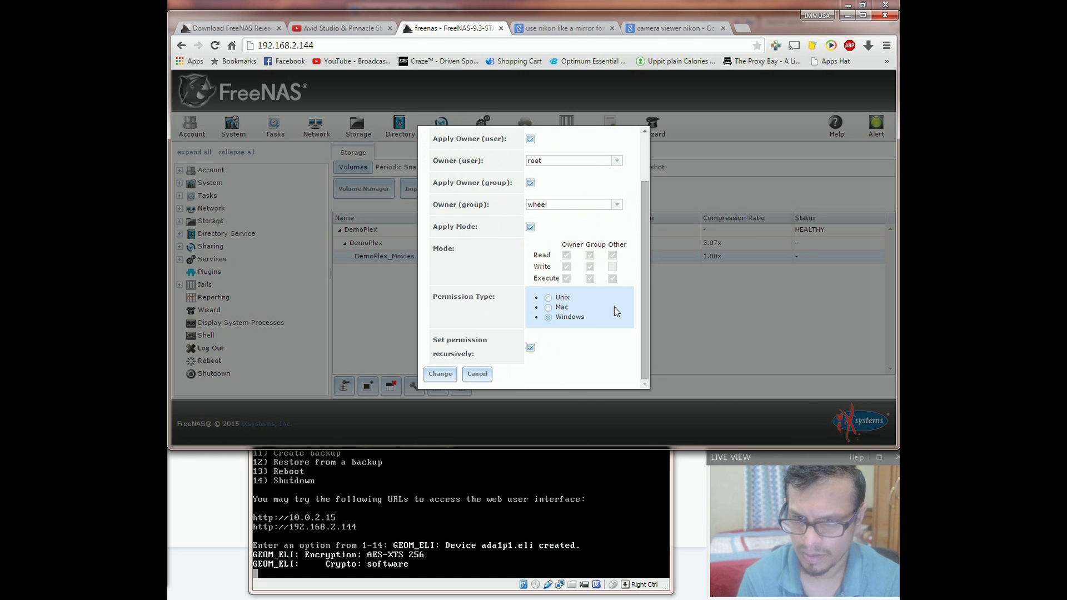
{"action": "left_click", "coordinate": [531, 350]}
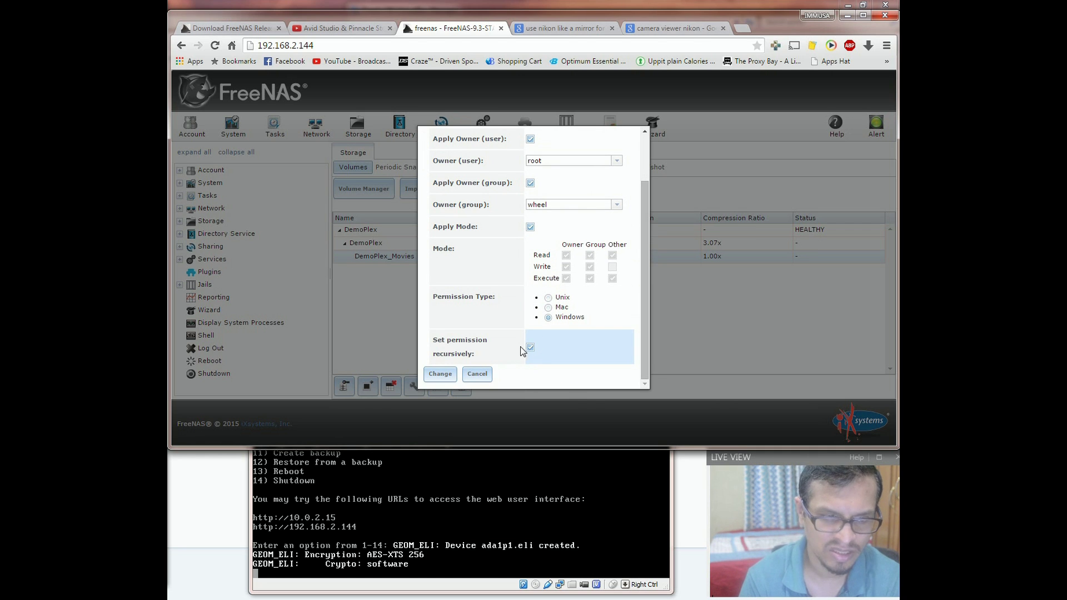
{"action": "left_click", "coordinate": [456, 375]}
{"action": "left_click", "coordinate": [392, 255]}
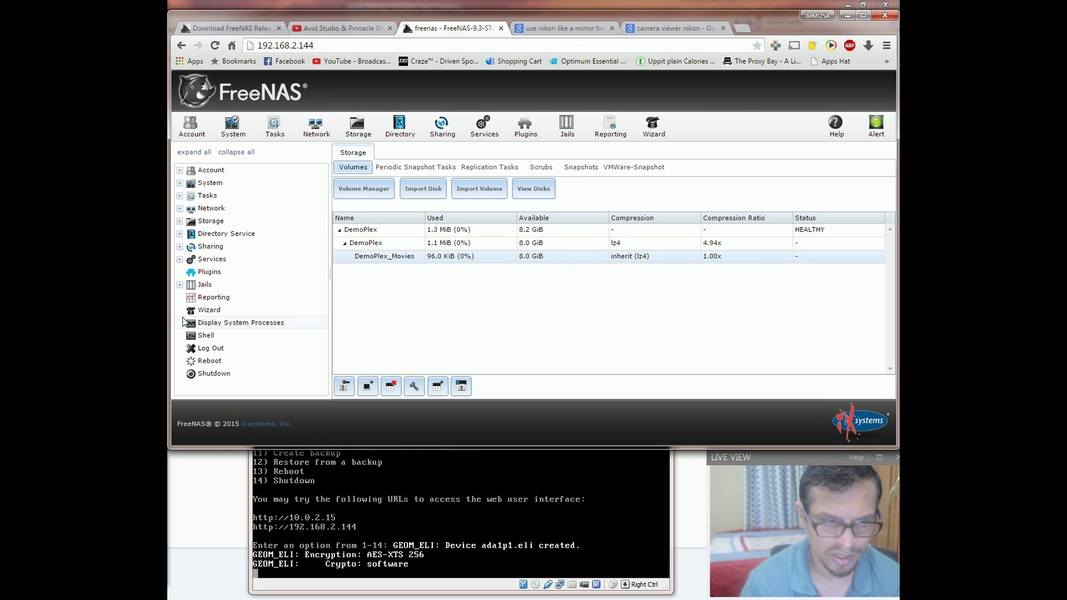
Add CIFS share DemoPlex_CIFS_Share on /mnt/DemoPlex/DemoPlex_Movies with guest access and enable CIFS
{"action": "left_click", "coordinate": [381, 243]}
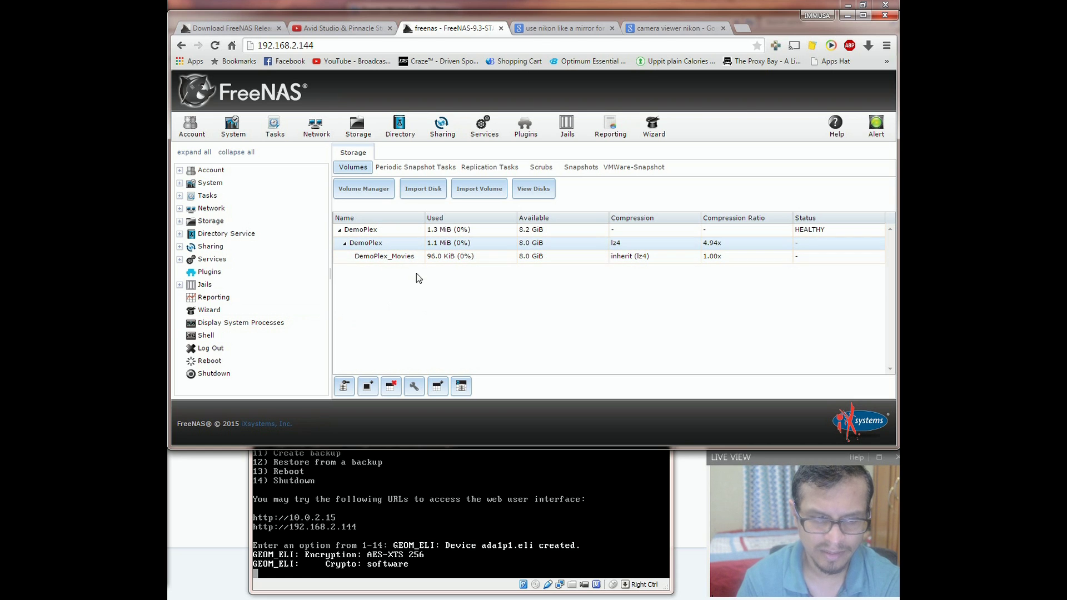
{"action": "left_click", "coordinate": [228, 246]}
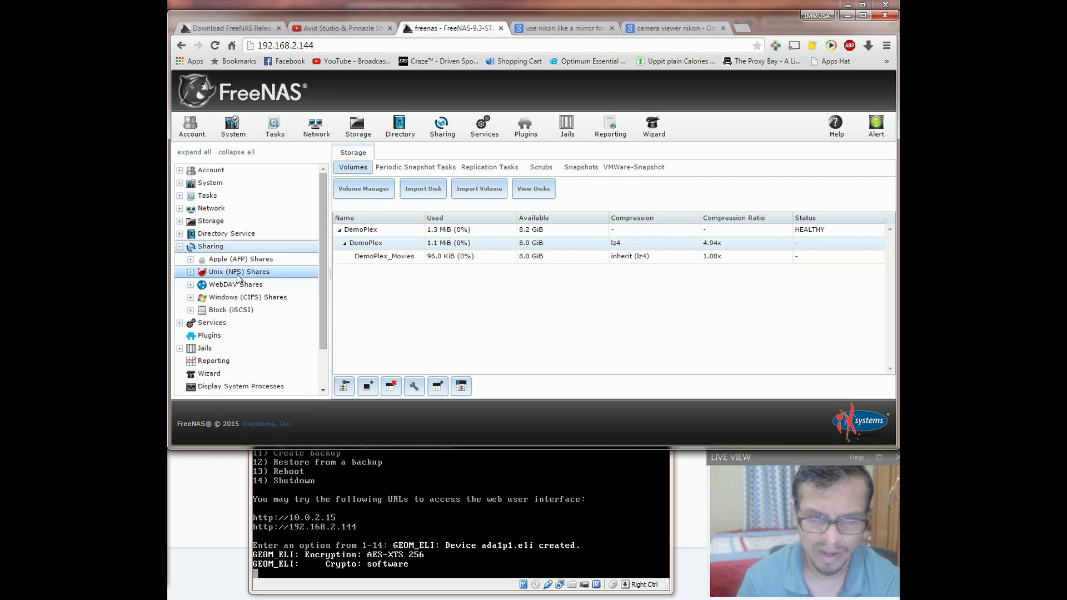
{"action": "left_click", "coordinate": [205, 300]}
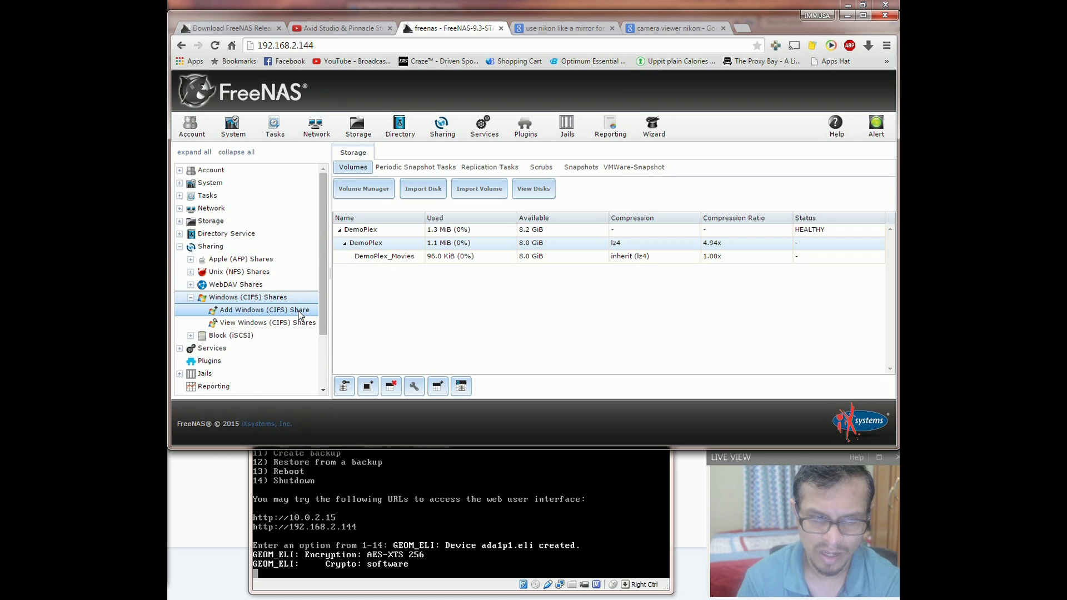
{"action": "left_click", "coordinate": [299, 312]}
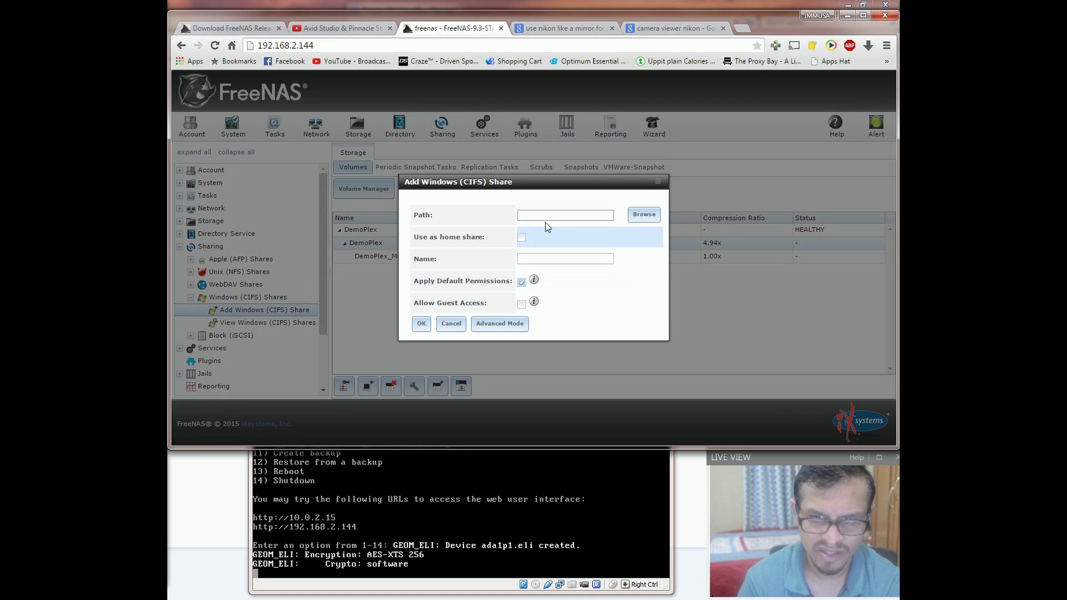
{"action": "left_click", "coordinate": [644, 215]}
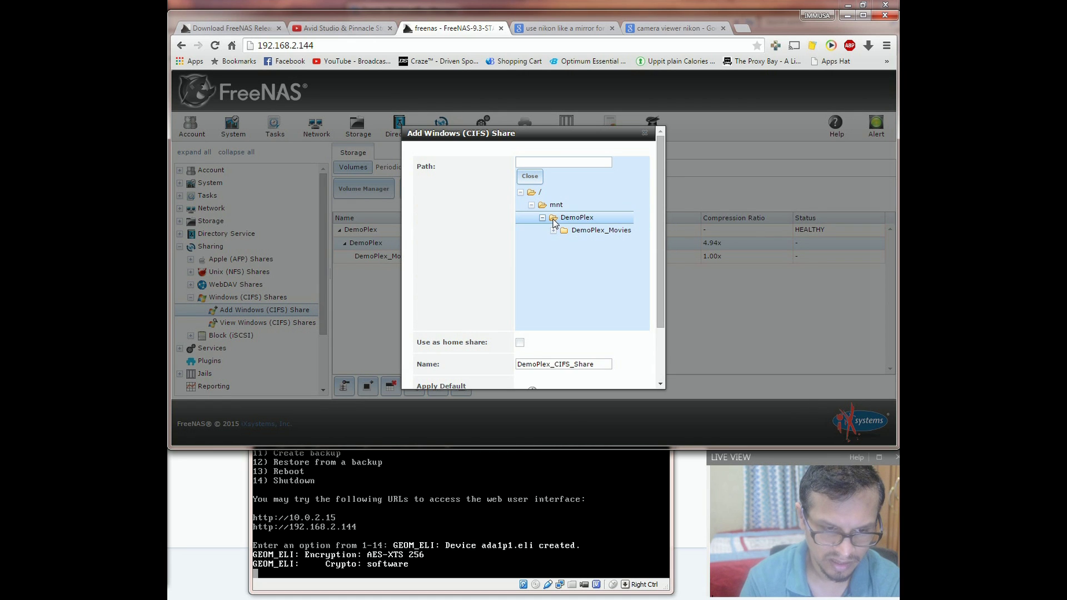
{"action": "left_click", "coordinate": [597, 234]}
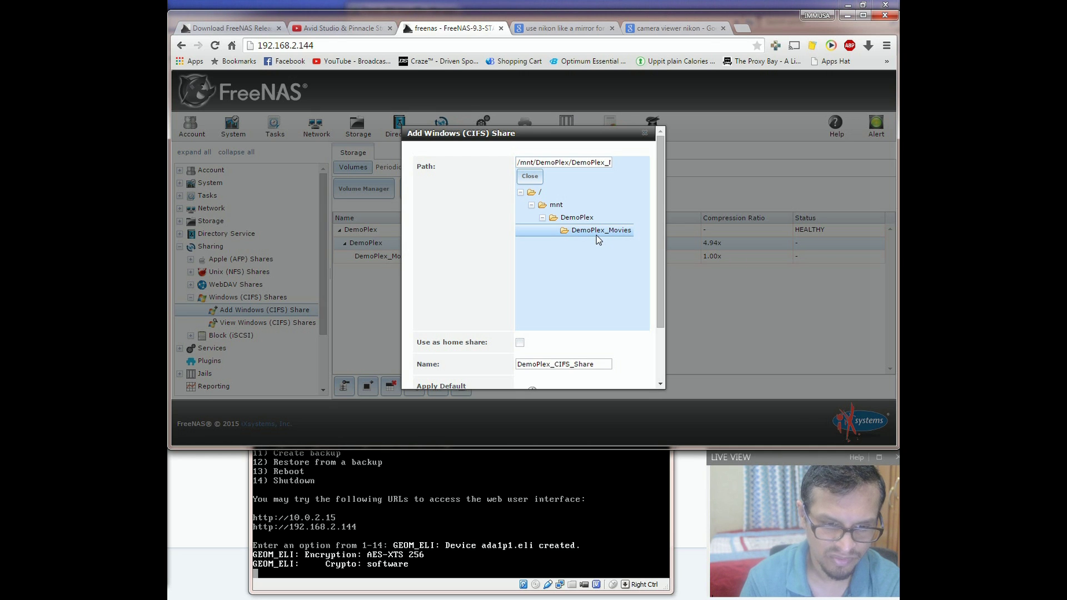
{"action": "scroll", "coordinate": [596, 235], "scroll_direction": "down", "scroll_amount": 3}
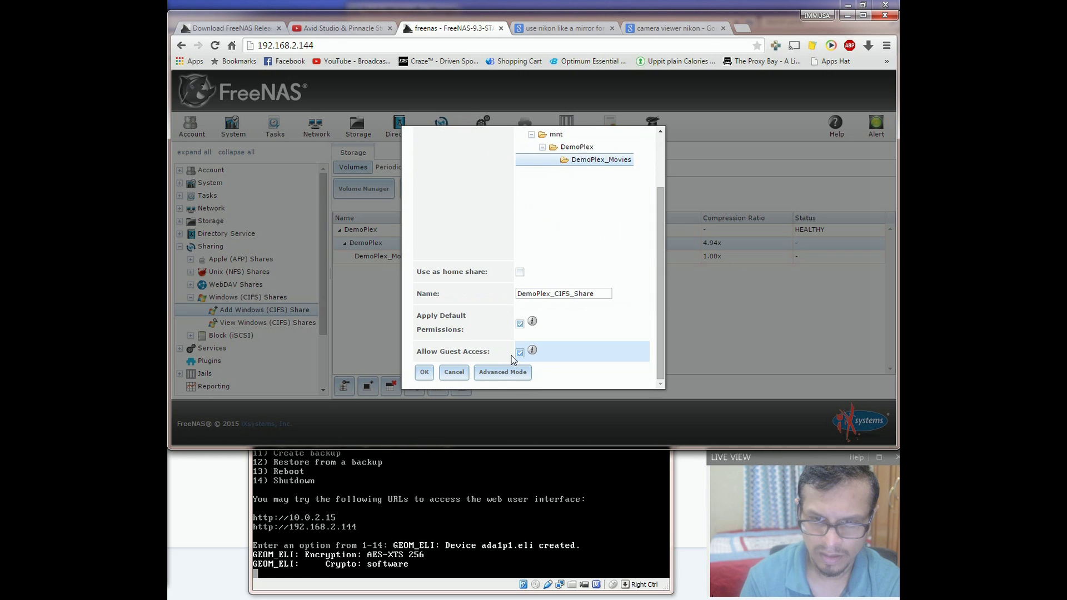
{"action": "left_click", "coordinate": [424, 374]}
{"action": "left_click", "coordinate": [484, 274]}
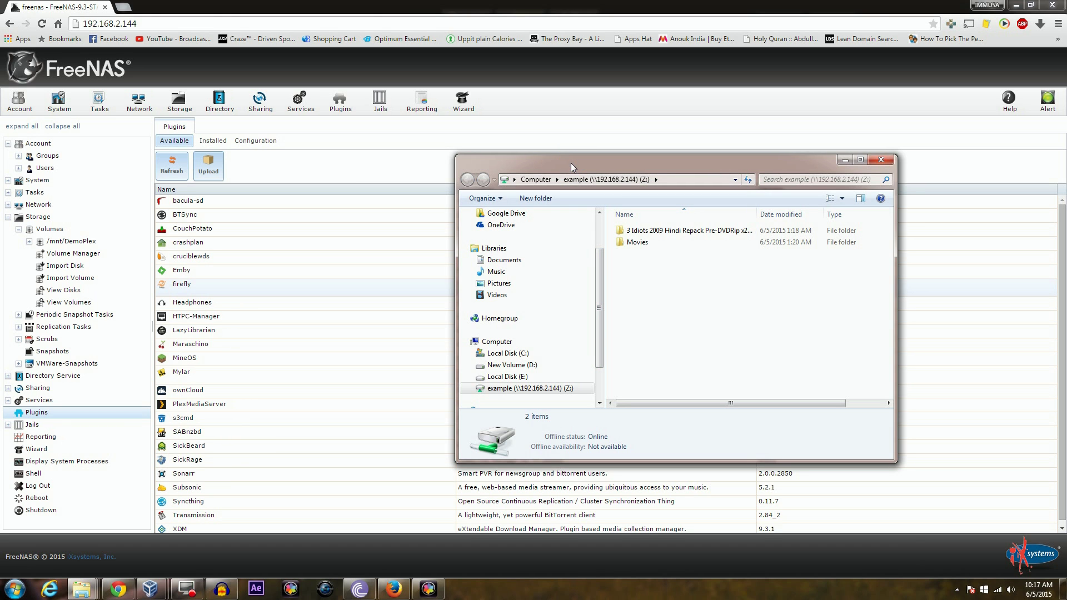
Map drive Z: to \\192.168.2.144\example, connecting with different credentials
{"action": "key", "text": "alt"}
{"action": "left_click", "coordinate": [561, 195]}
{"action": "left_click", "coordinate": [567, 209]}
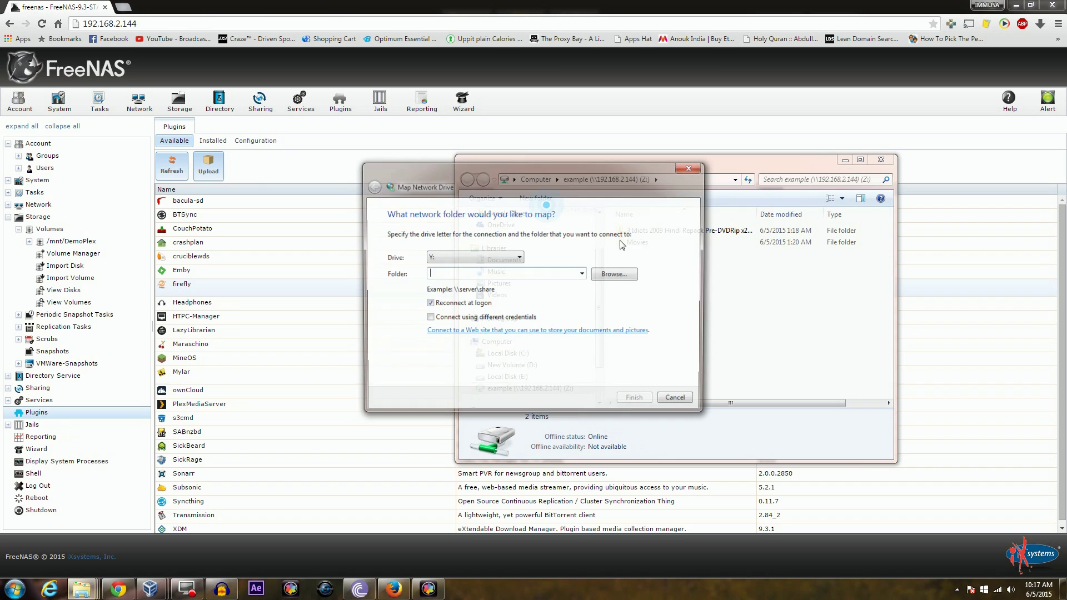
{"action": "left_click", "coordinate": [495, 258]}
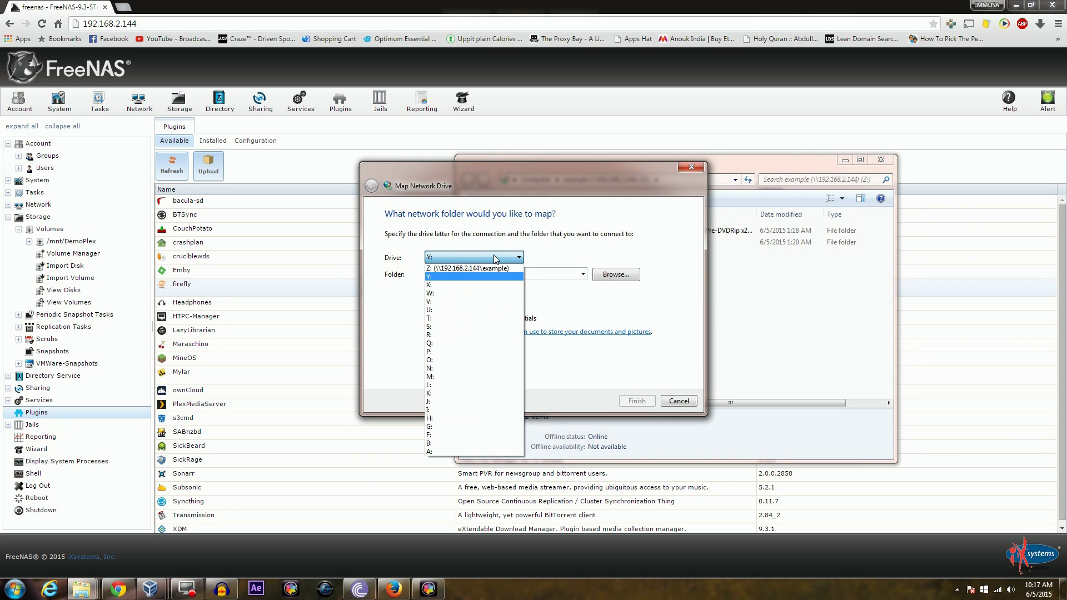
{"action": "left_click", "coordinate": [488, 268]}
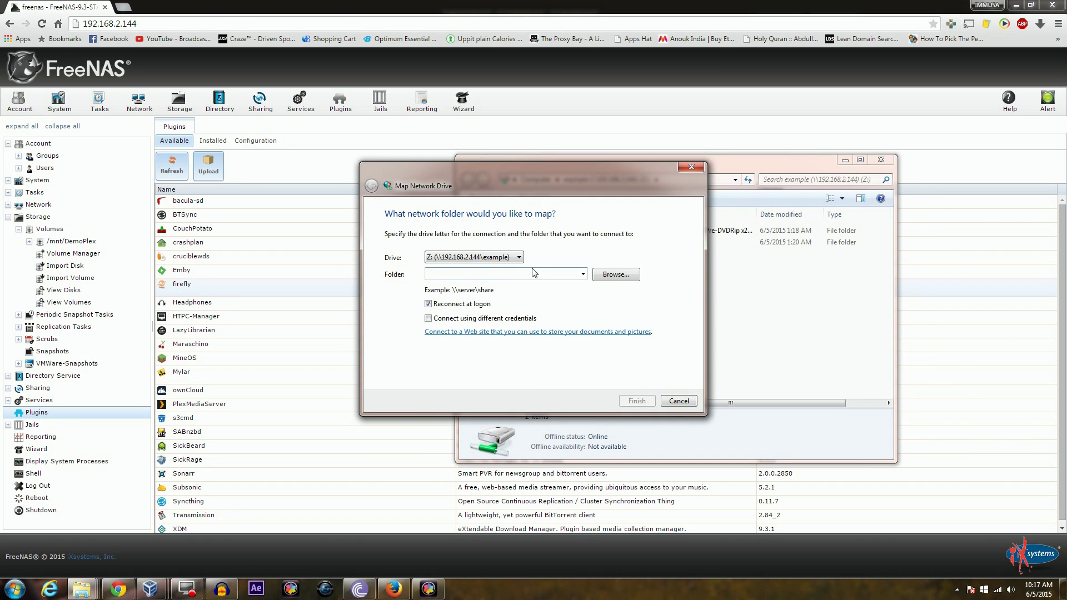
{"action": "left_click", "coordinate": [539, 276]}
{"action": "type", "text": "\\\\192.168.2.144\\e"}
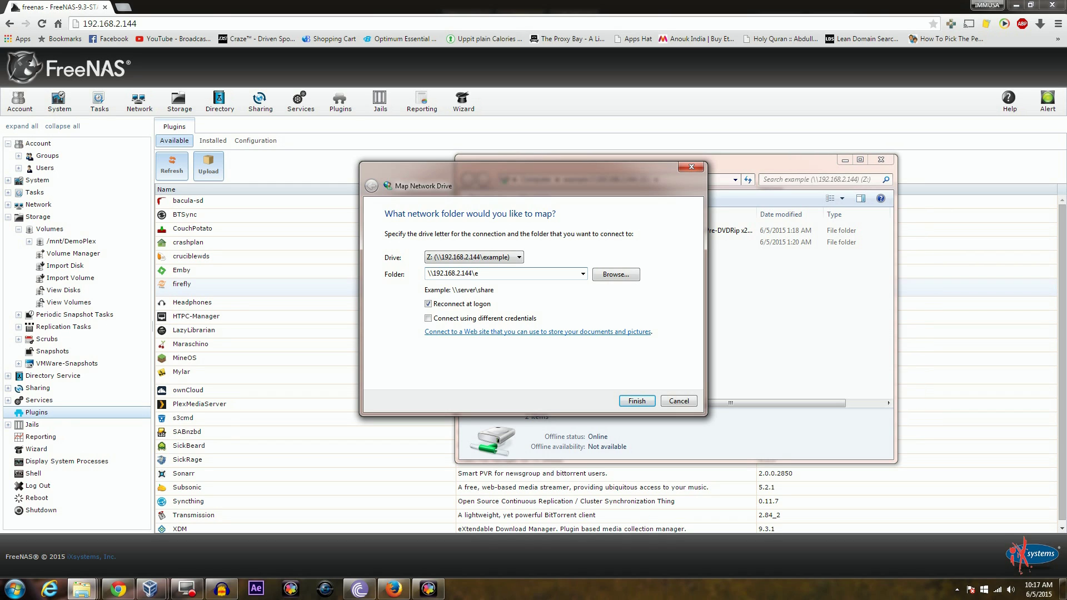
{"action": "type", "text": "xample"}
{"action": "left_click", "coordinate": [443, 319]}
{"action": "left_click", "coordinate": [642, 403]}
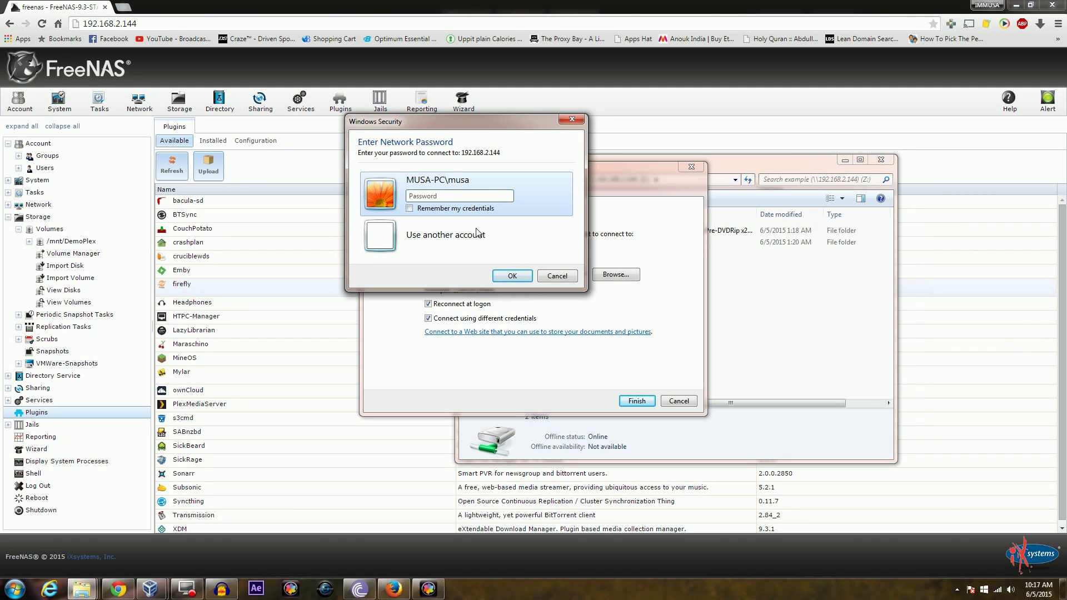
{"action": "key", "text": "Return"}
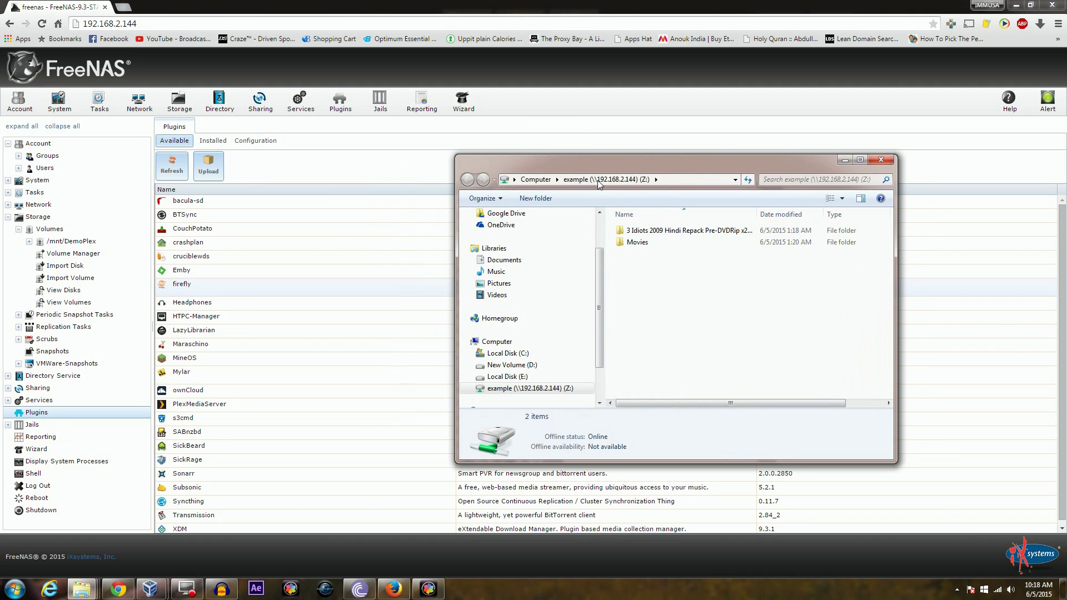
Browse the Movies and Windows 10 folders on Z:, then minimize Explorer
{"action": "double_click", "coordinate": [629, 242]}
{"action": "double_click", "coordinate": [666, 231]}
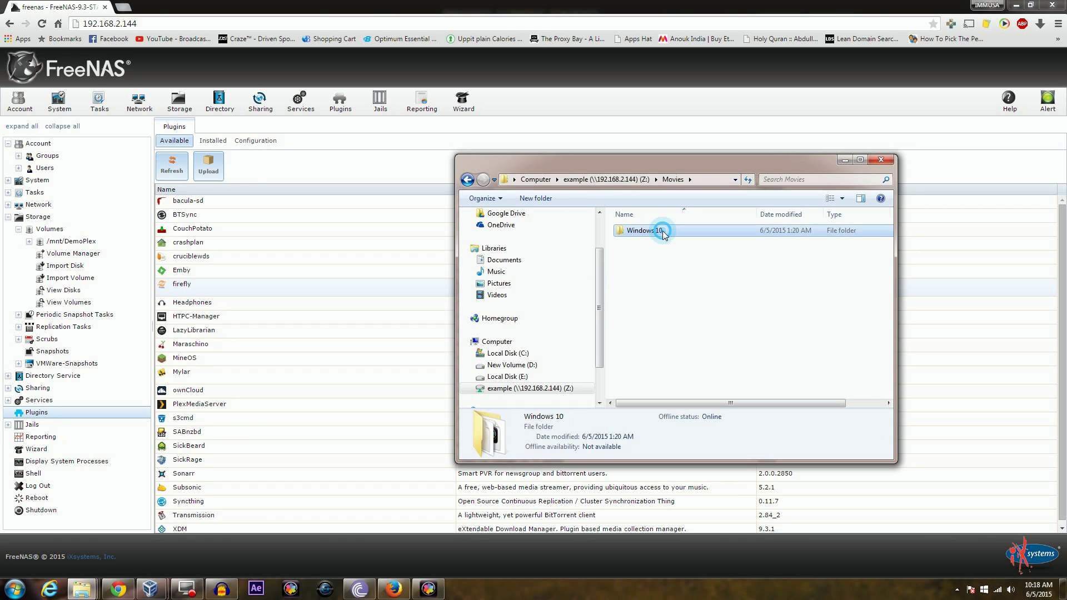
{"action": "left_click", "coordinate": [468, 182]}
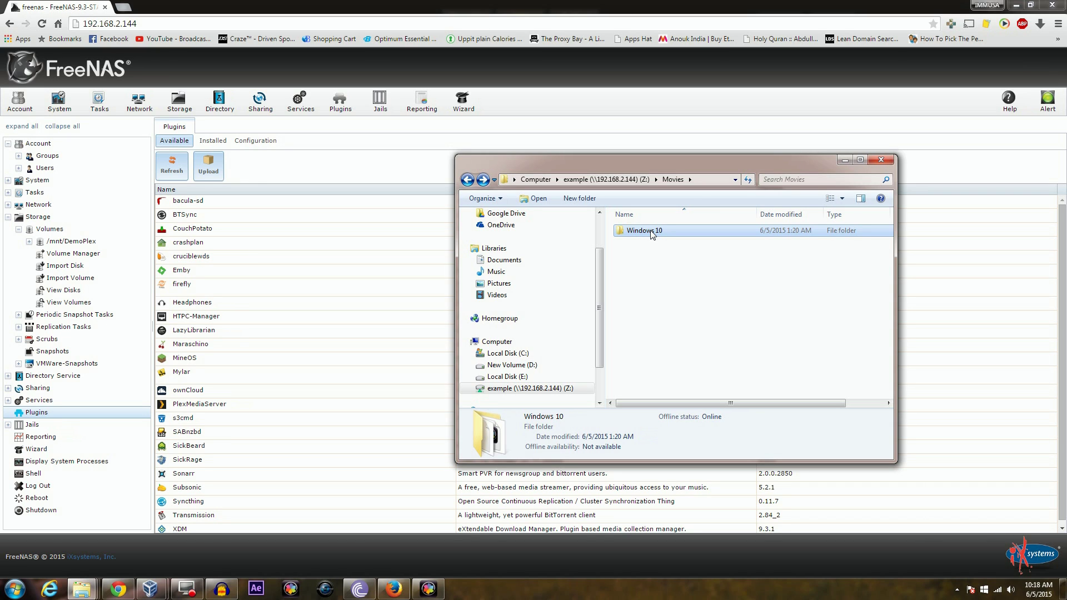
{"action": "left_click", "coordinate": [845, 161]}
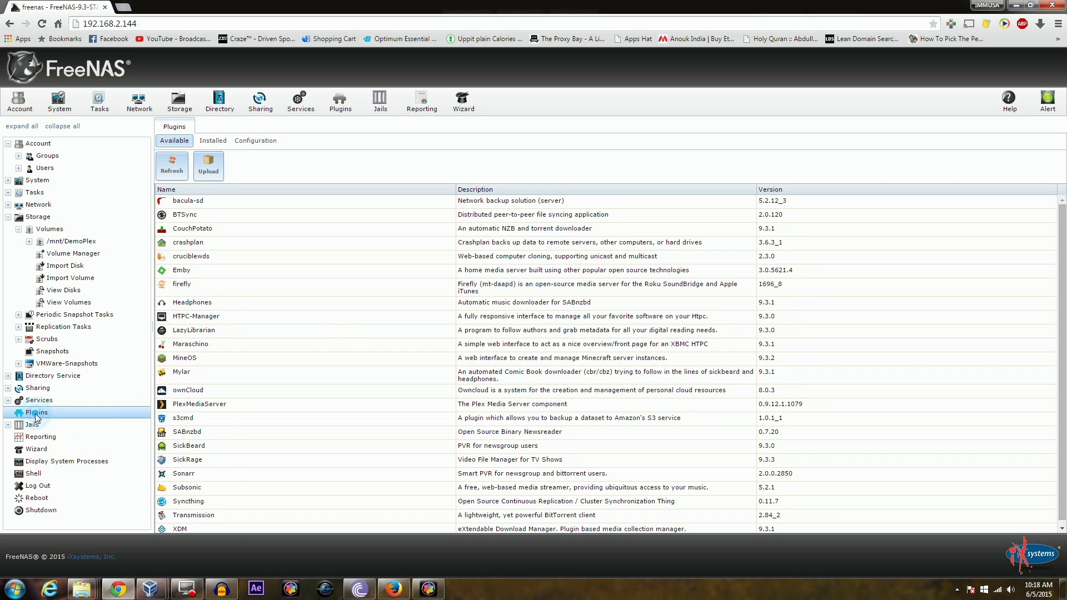
Select the PlexMediaServer plugin from the available list and confirm its installation
{"action": "left_click", "coordinate": [210, 404]}
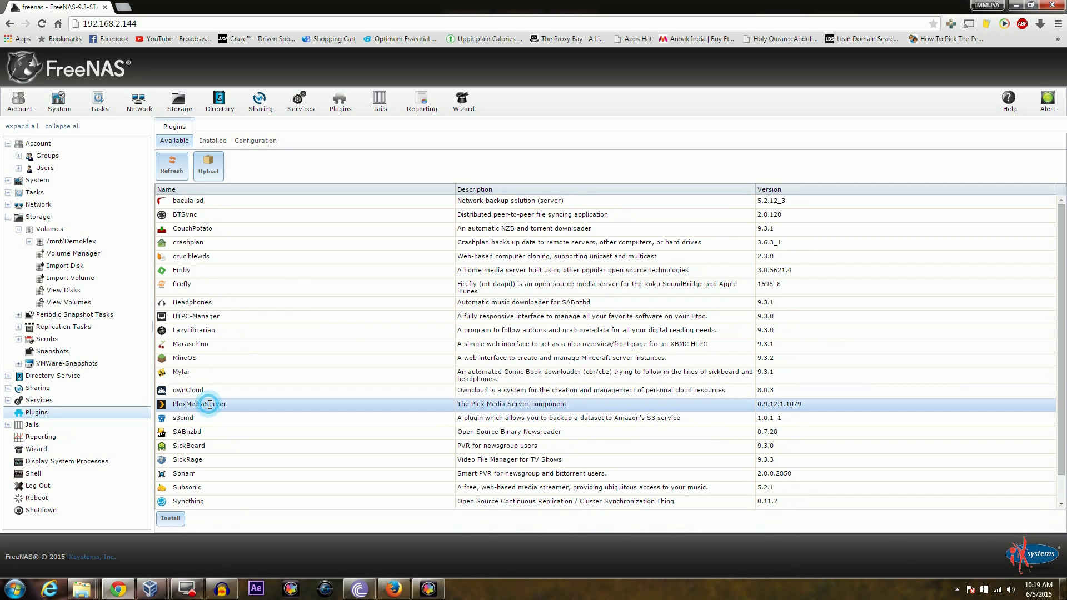
{"action": "left_click", "coordinate": [177, 519]}
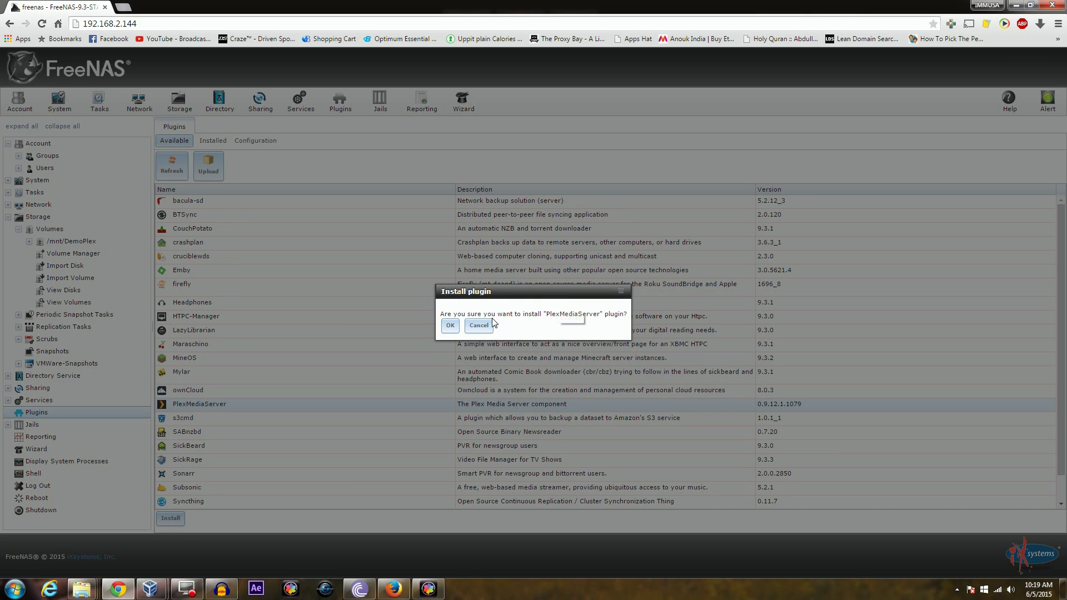
{"action": "left_click", "coordinate": [450, 325]}
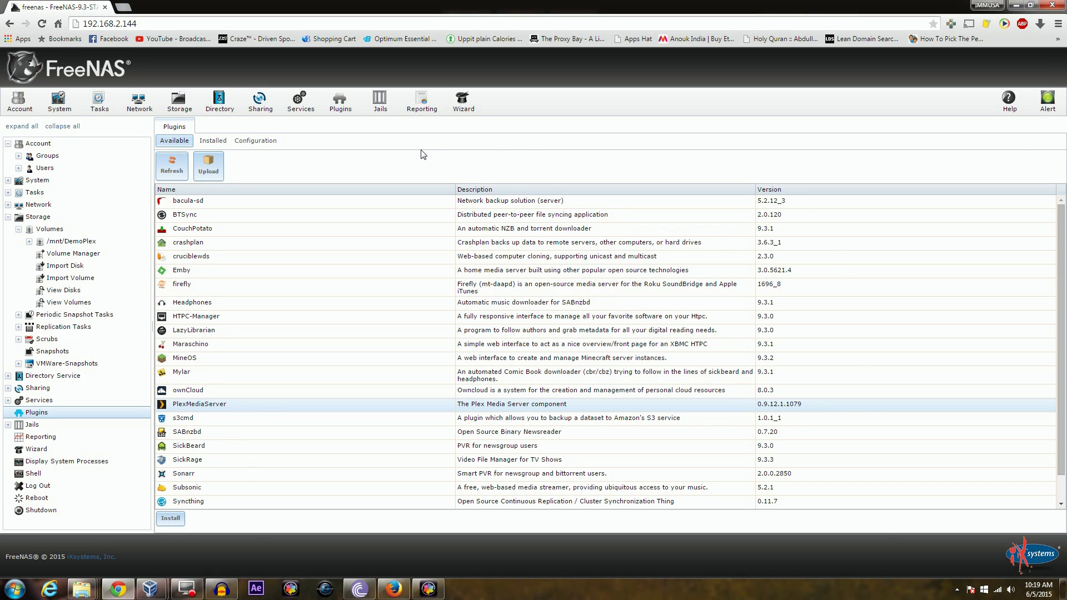
On the Jails page, select the plexmediaserver_1 jail and begin adding storage
{"action": "left_click", "coordinate": [379, 102]}
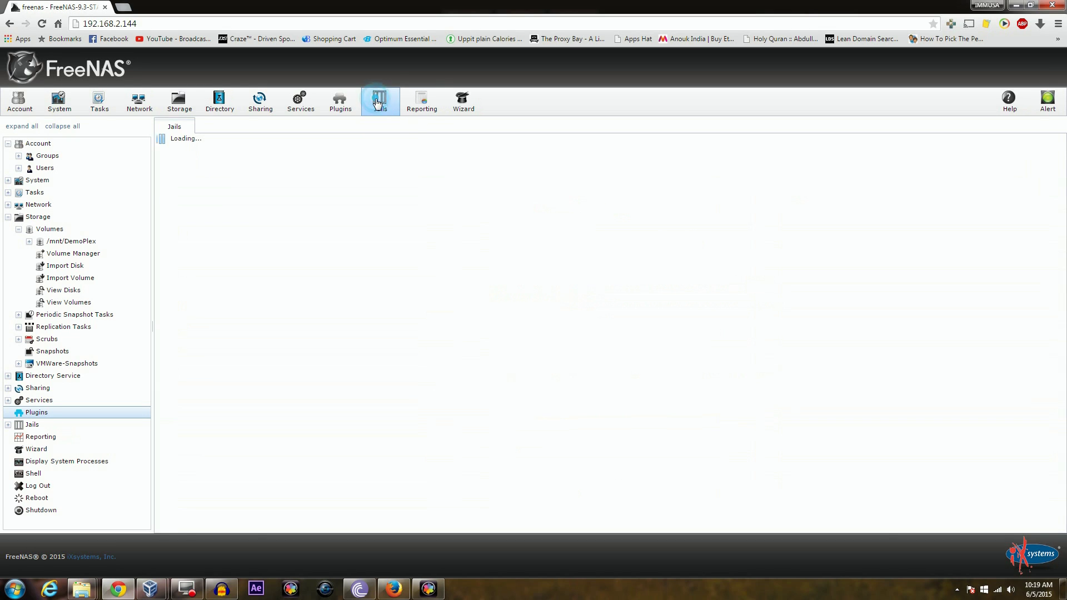
{"action": "left_click", "coordinate": [215, 203]}
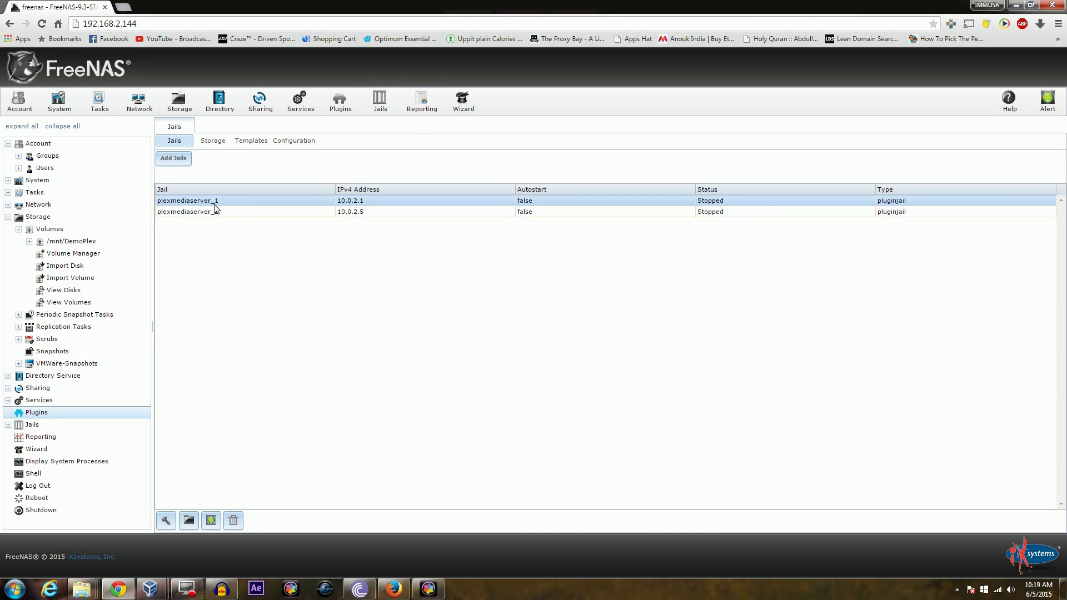
{"action": "right_click", "coordinate": [215, 208]}
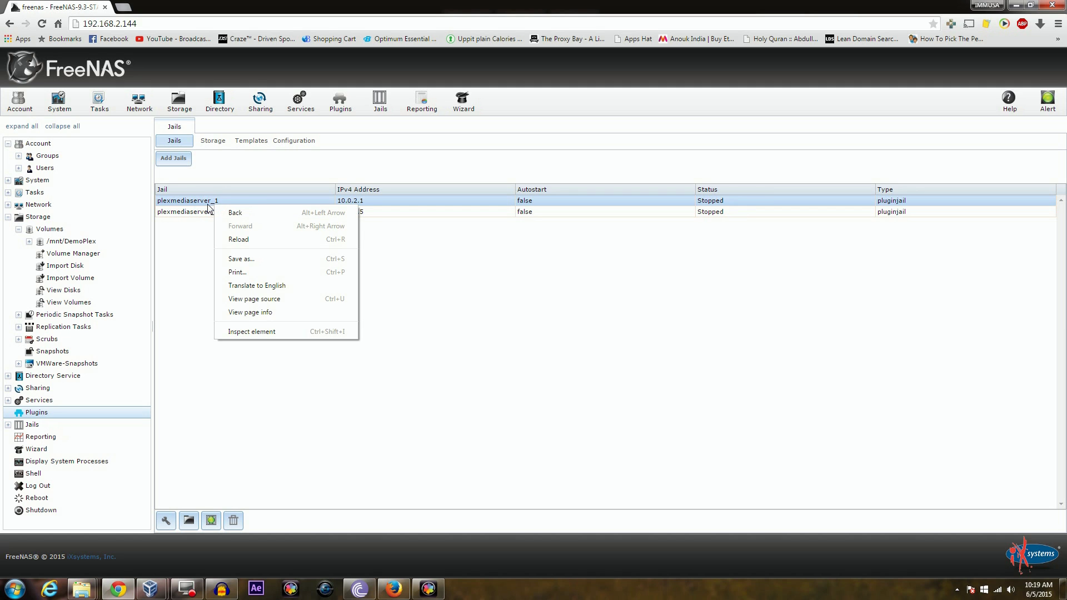
{"action": "left_click", "coordinate": [208, 204]}
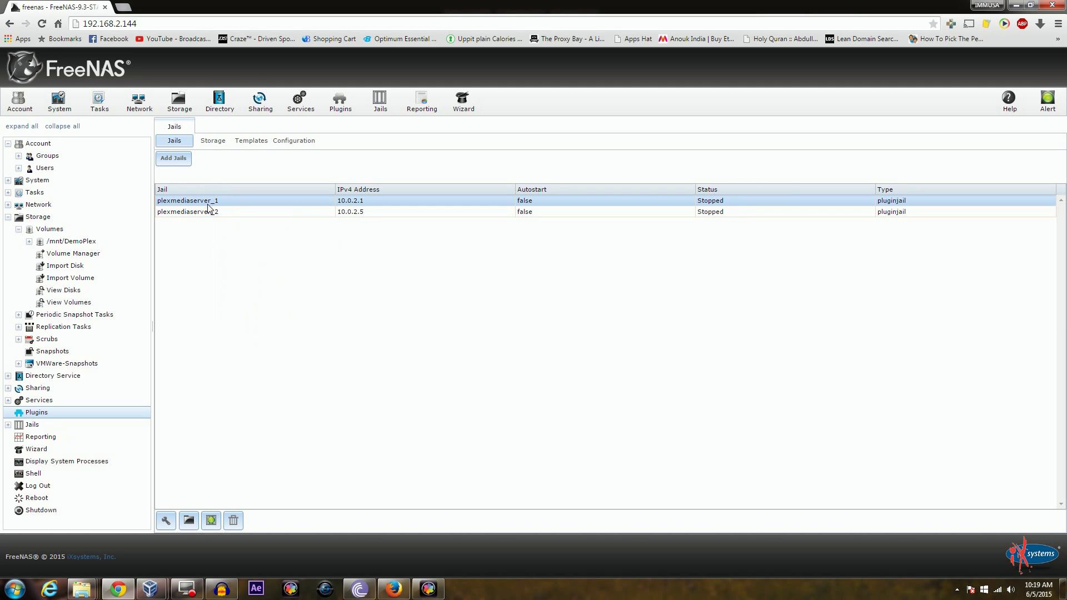
{"action": "left_click", "coordinate": [189, 522]}
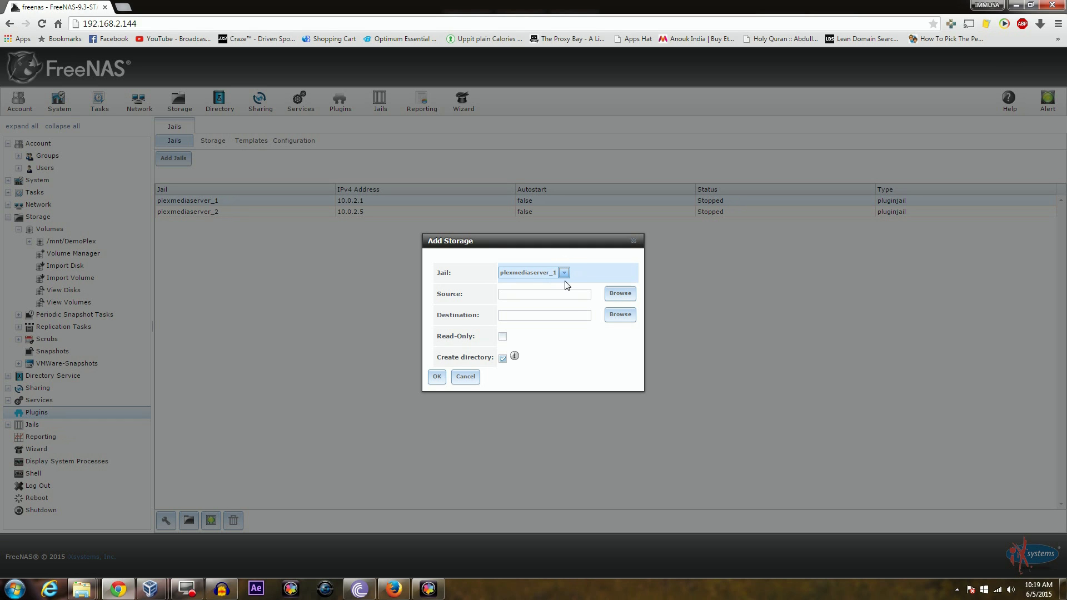
Set the storage source to /mnt/DemoPlex/PlexMovies
{"action": "left_click", "coordinate": [621, 295]}
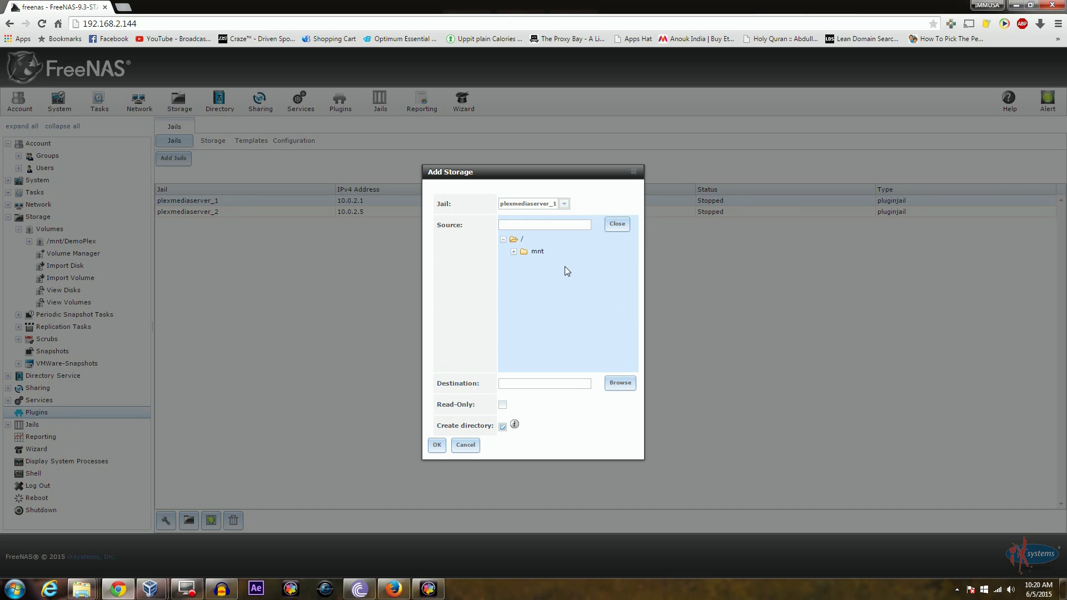
{"action": "left_click", "coordinate": [514, 252]}
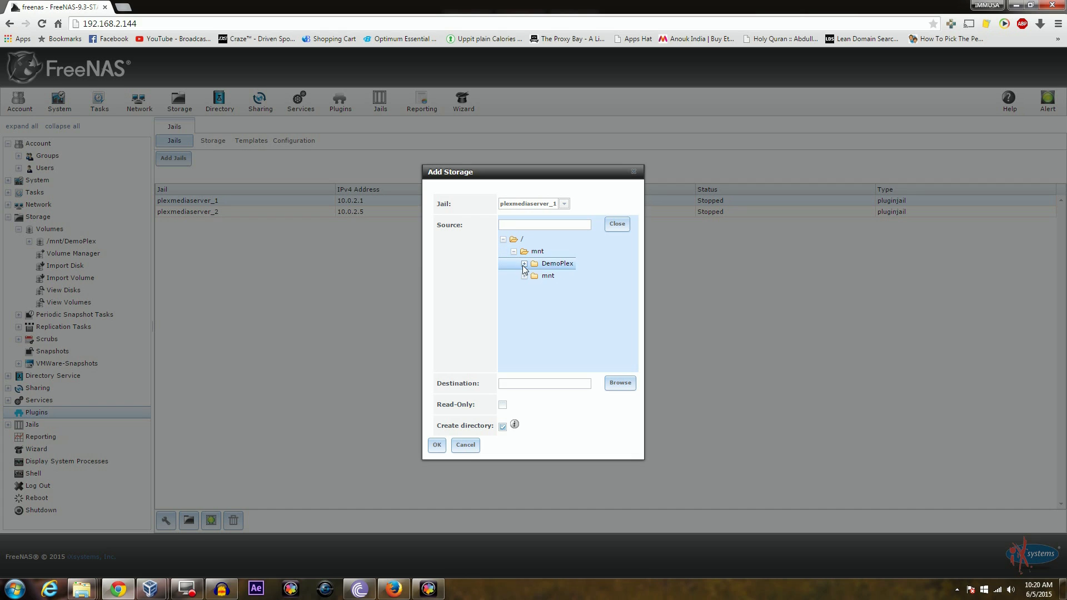
{"action": "left_click", "coordinate": [524, 264]}
{"action": "left_click", "coordinate": [537, 278]}
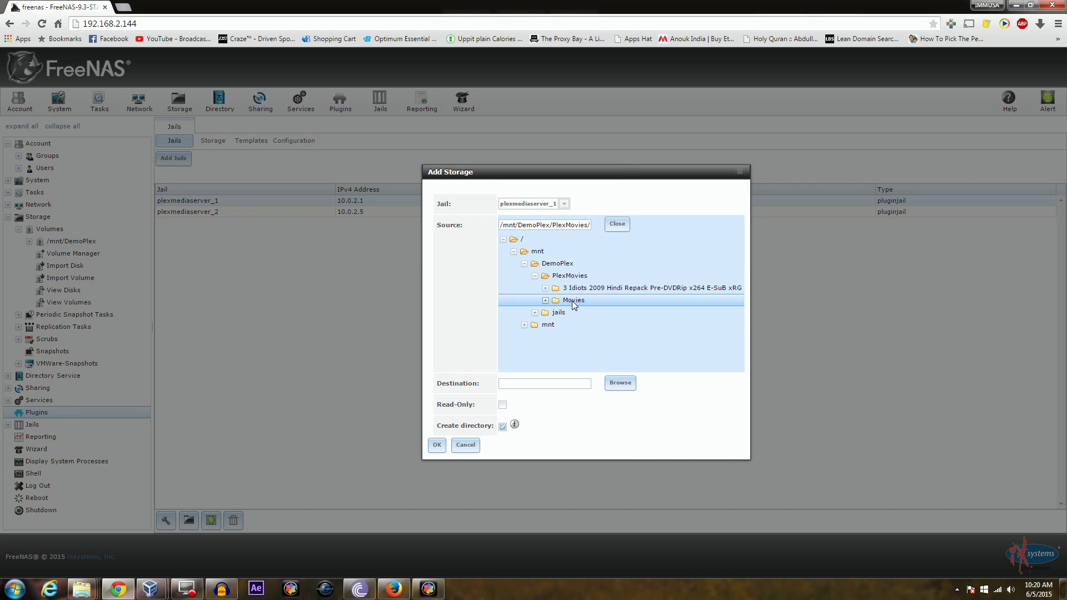
Set the destination to /usr/local/share inside the jail and save the storage mapping
{"action": "left_click", "coordinate": [621, 385]}
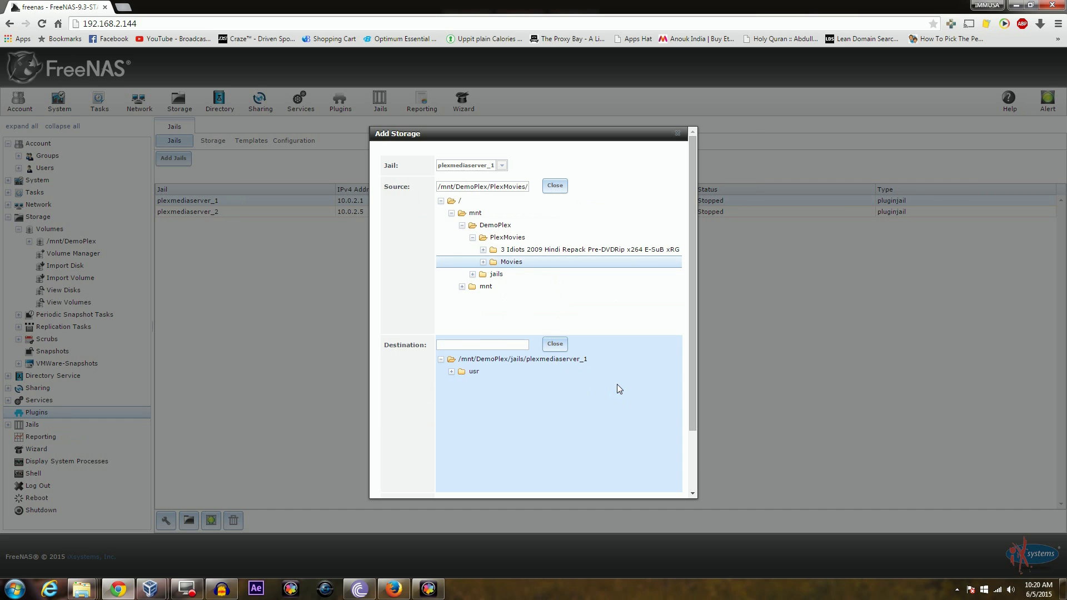
{"action": "left_click", "coordinate": [452, 372]}
{"action": "left_click", "coordinate": [462, 383]}
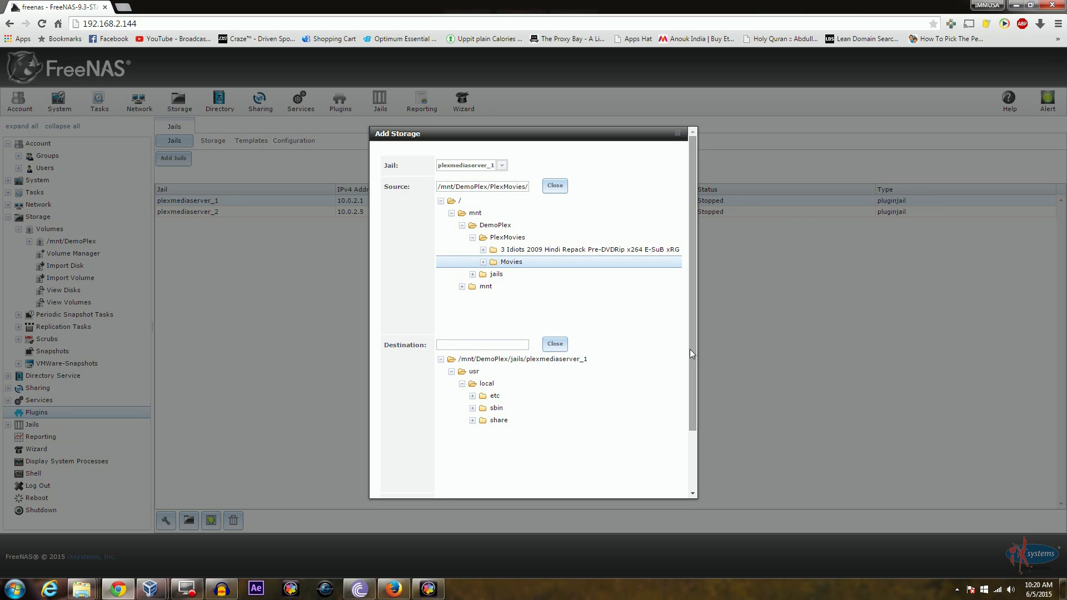
{"action": "left_click_drag", "start_coordinate": [691, 350], "coordinate": [692, 389]}
{"action": "left_click", "coordinate": [496, 356]}
{"action": "left_click", "coordinate": [528, 370]}
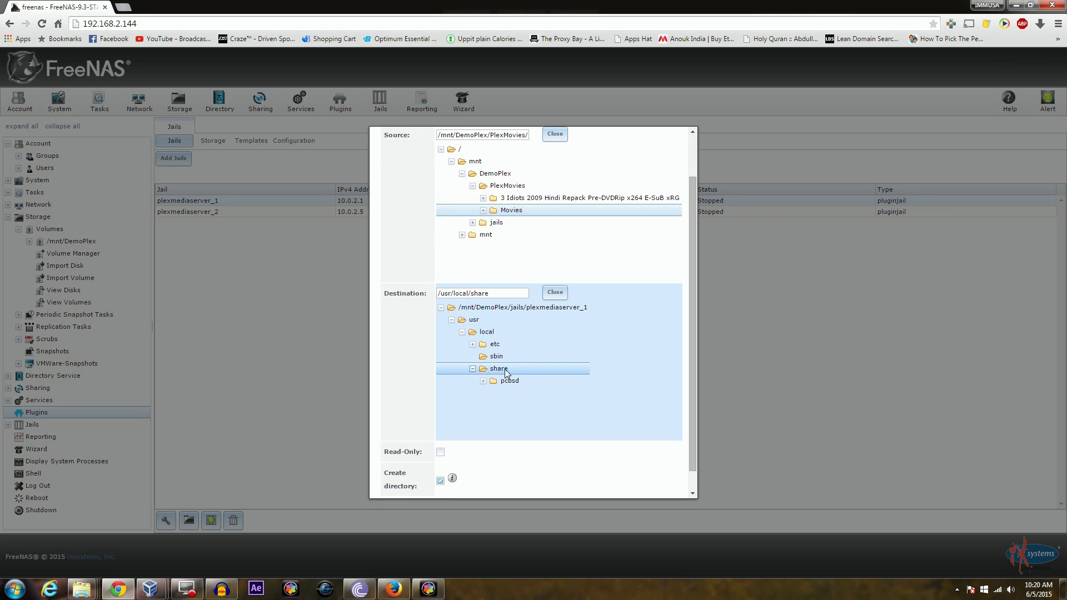
{"action": "left_click_drag", "start_coordinate": [688, 334], "coordinate": [696, 392]}
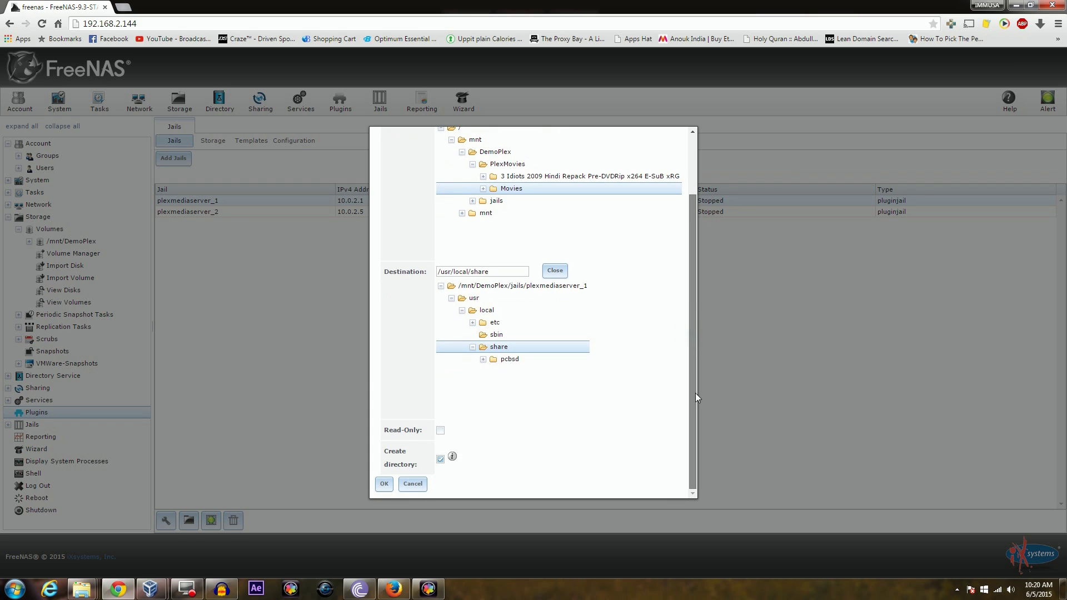
{"action": "left_click", "coordinate": [383, 485]}
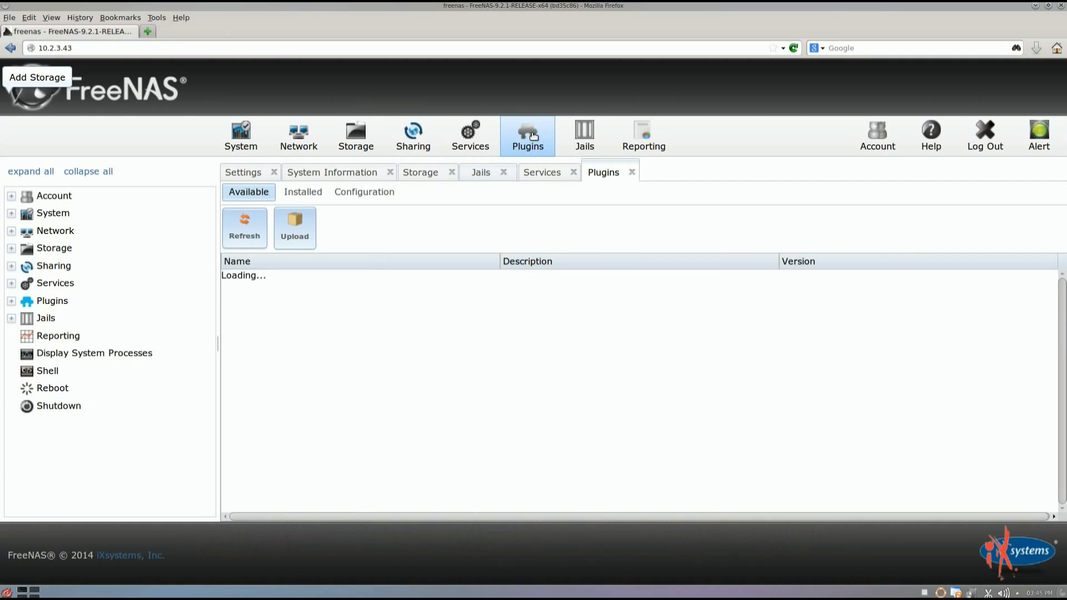
Switch the installed Plexmediaserver service ON, then tick Disable remote security in its settings and save
{"action": "left_click", "coordinate": [309, 192]}
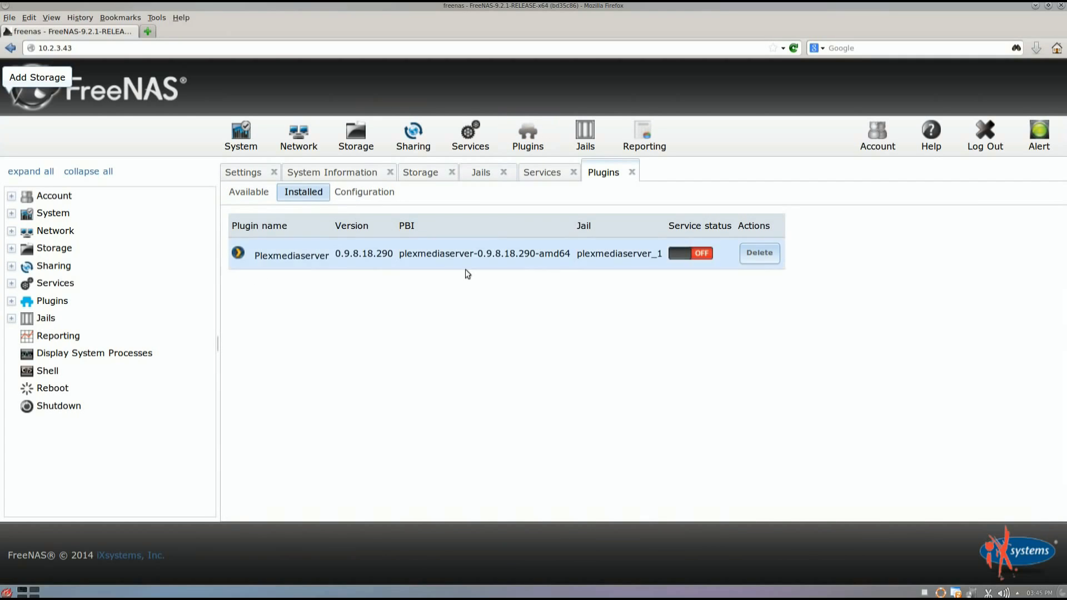
{"action": "left_click", "coordinate": [679, 255]}
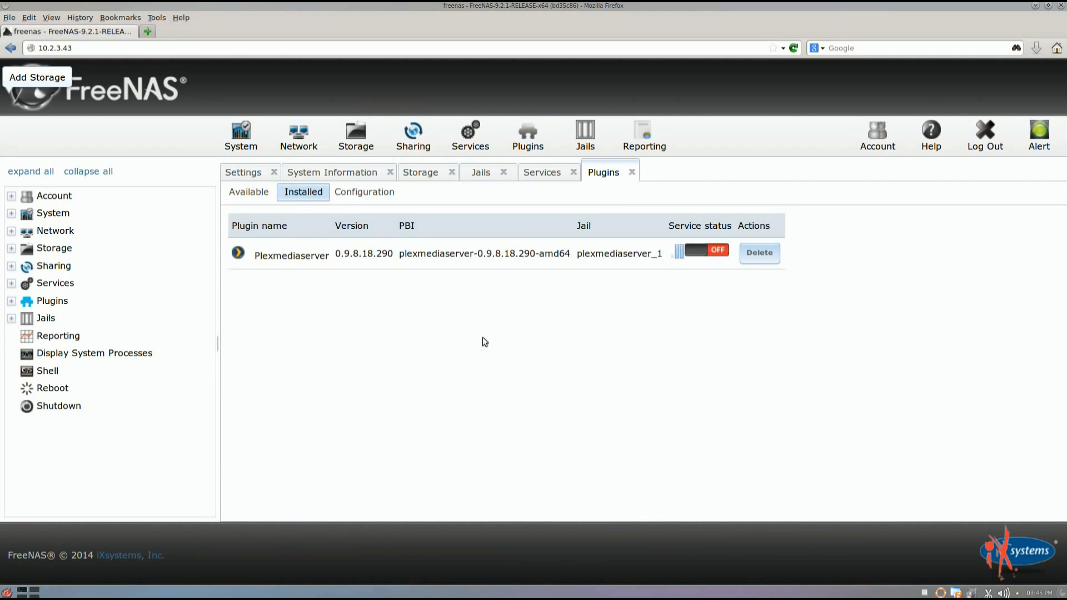
{"action": "left_click", "coordinate": [12, 301]}
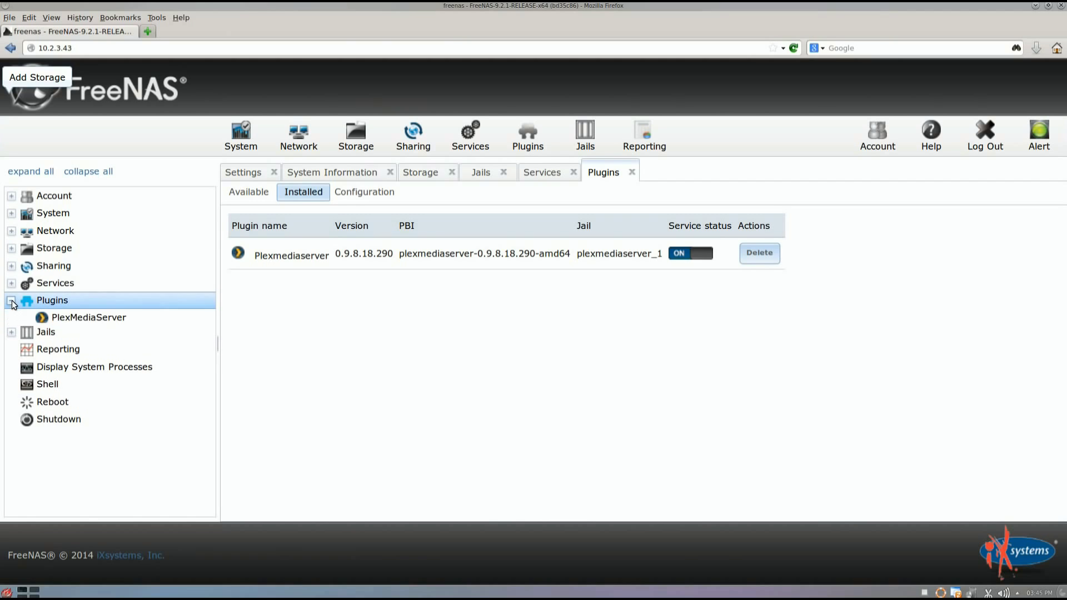
{"action": "left_click", "coordinate": [90, 320]}
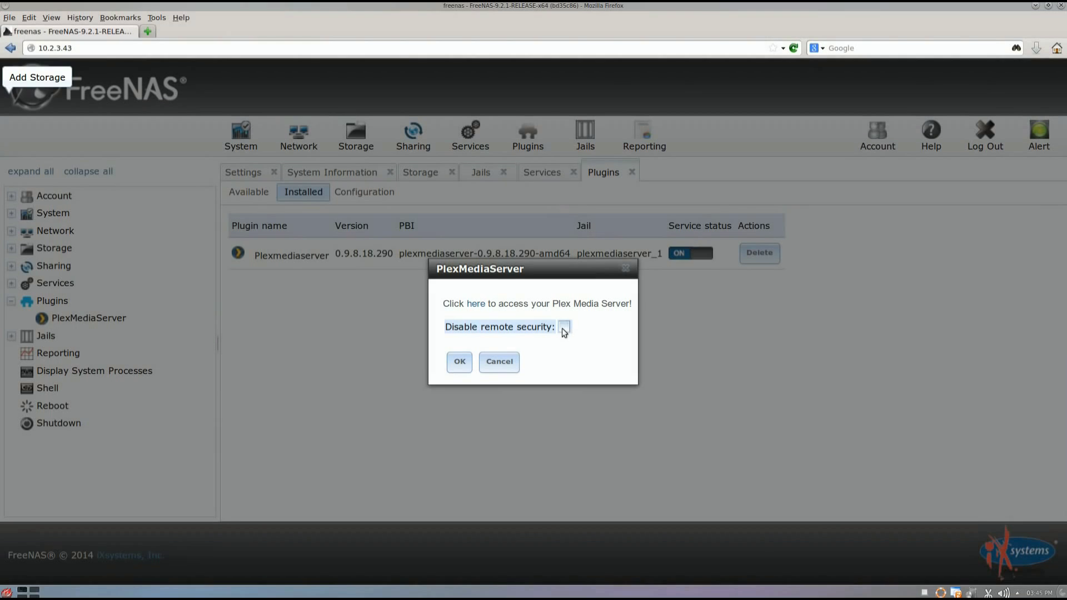
{"action": "left_click", "coordinate": [565, 327]}
{"action": "left_click", "coordinate": [461, 363]}
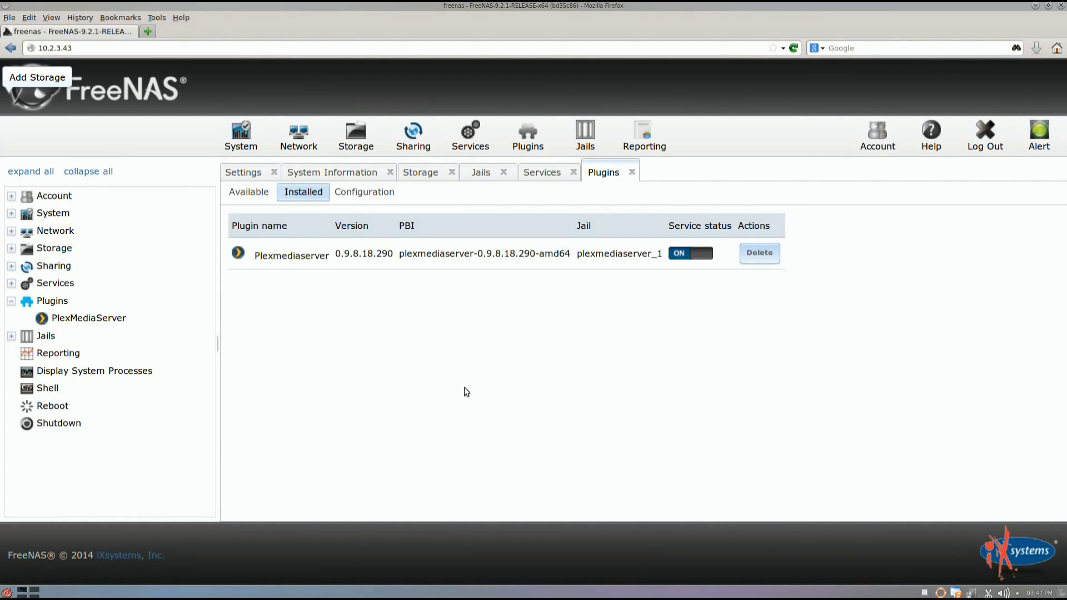
{"action": "left_click", "coordinate": [114, 318]}
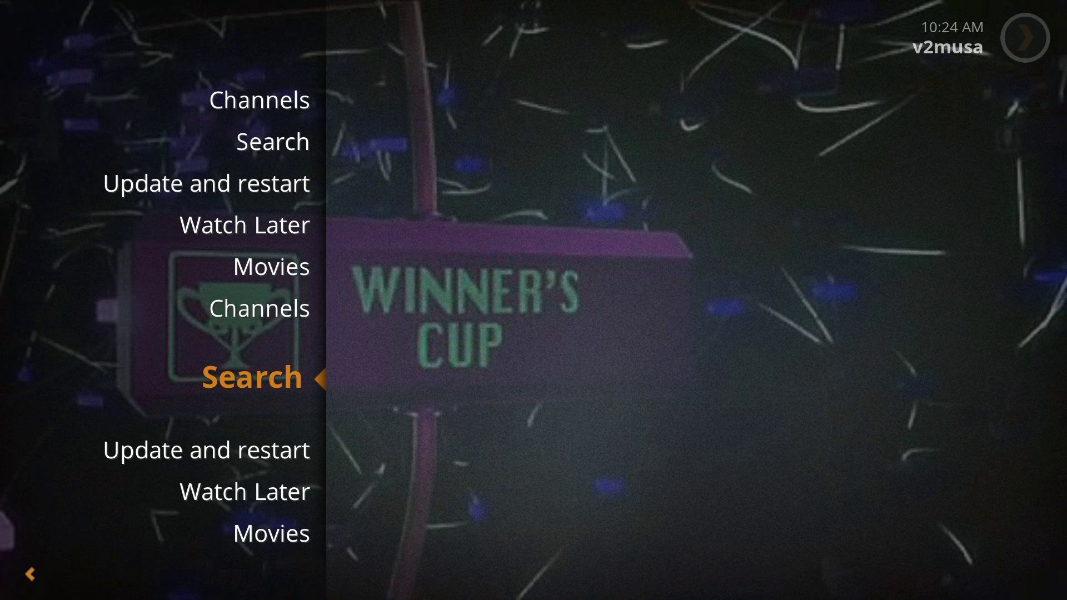
Browse the Movies library in Plex Home Theater, then return to the main menu
{"action": "key", "text": "Up"}
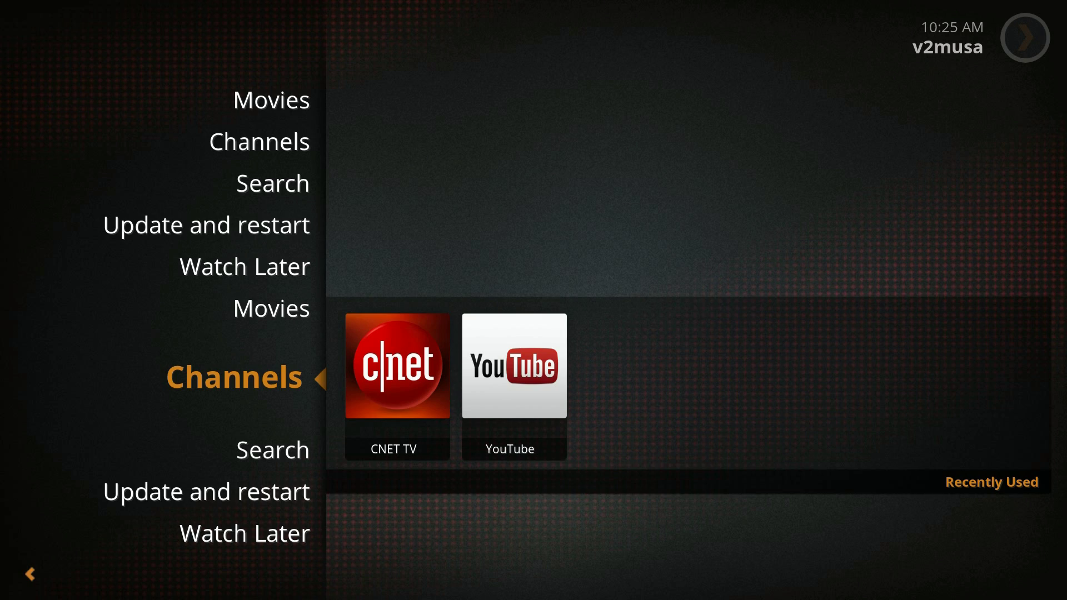
{"action": "key", "text": "Up"}
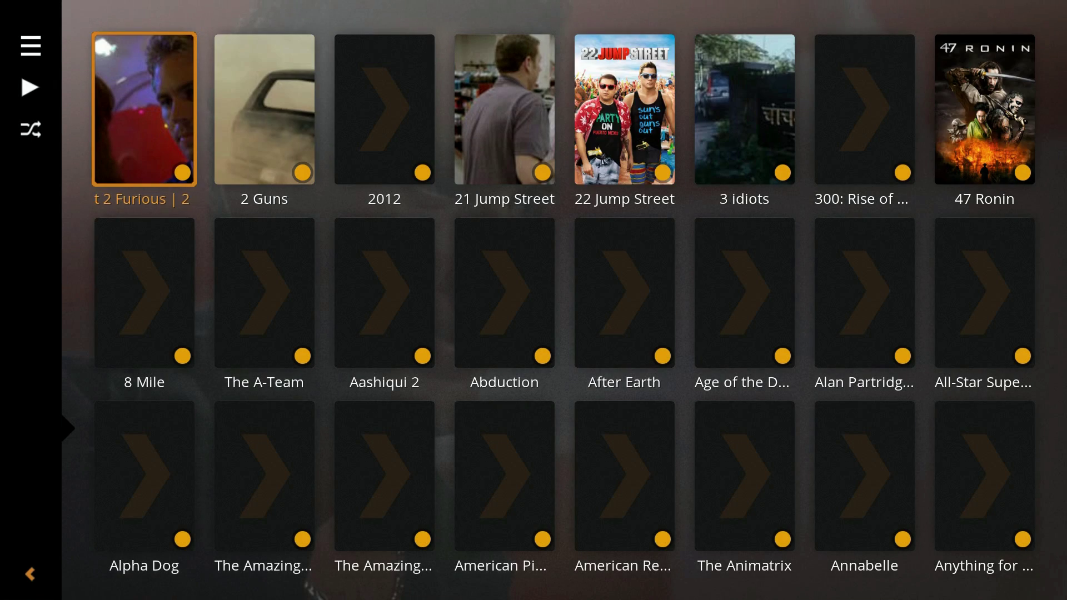
{"action": "key", "text": "Escape"}
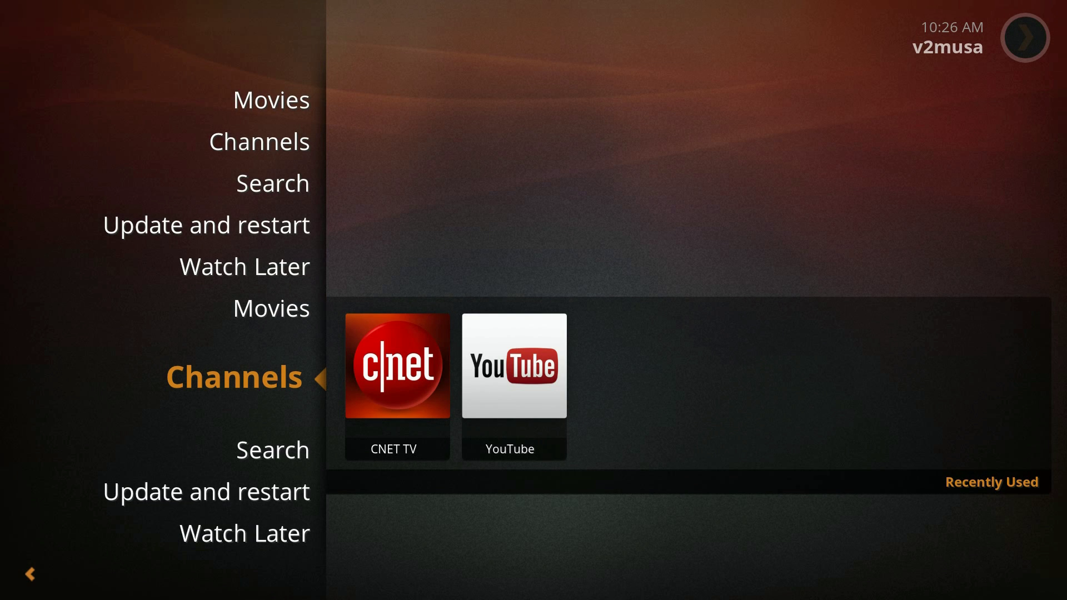
Open the CNET TV channel and play the Fallout 4 official debut trailer
{"action": "key", "text": "Right"}
{"action": "key", "text": "Return"}
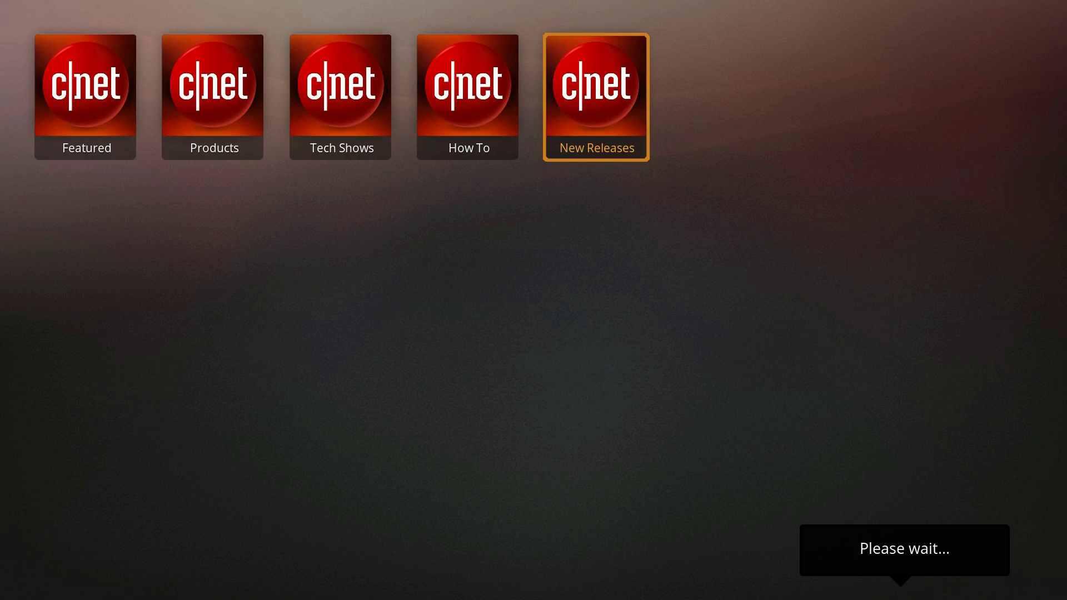
{"action": "key", "text": "Return"}
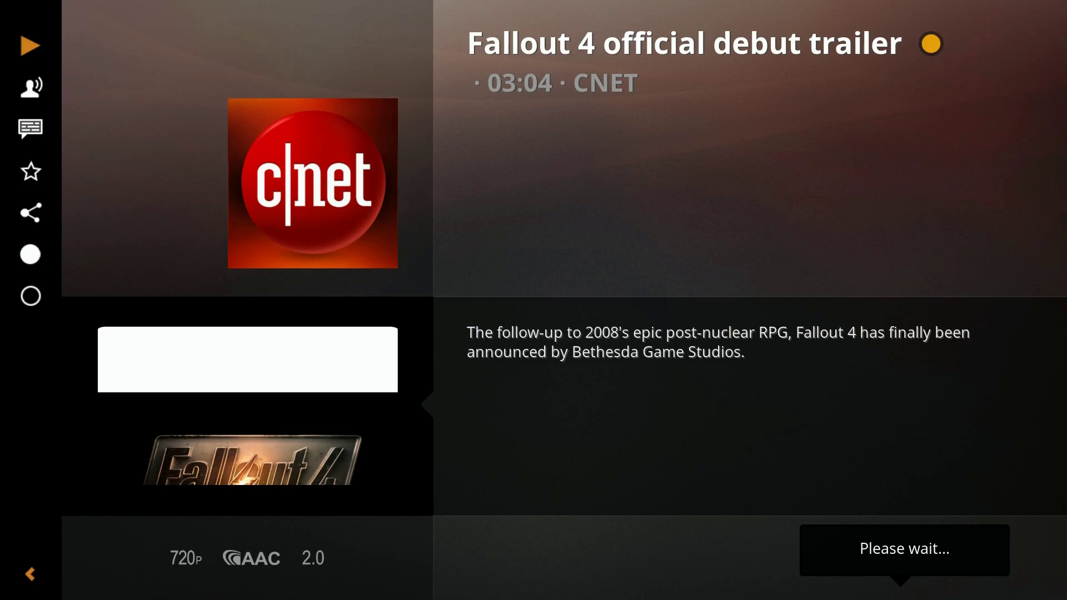